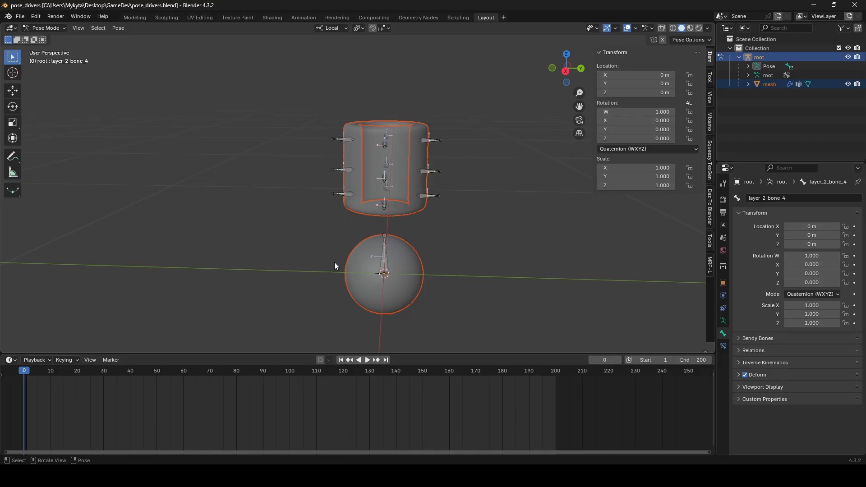
pyautogui.click(387, 259)
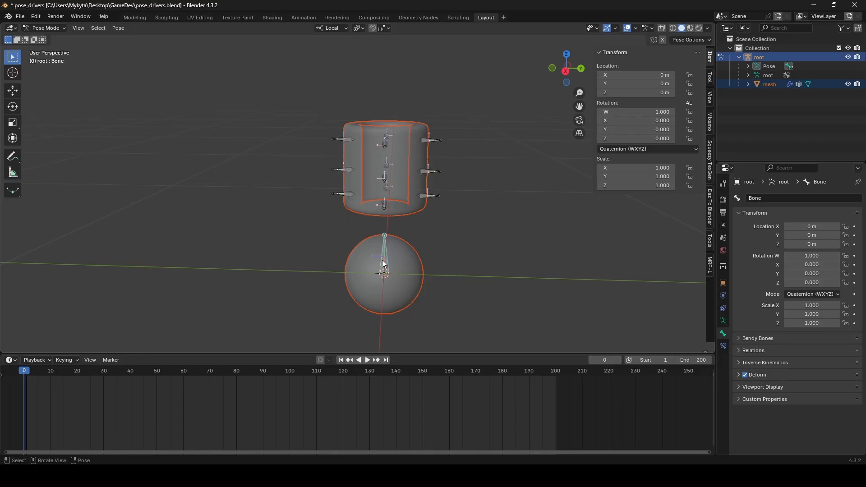
pyautogui.press('g')
pyautogui.rightClick(440, 234)
pyautogui.click(352, 196)
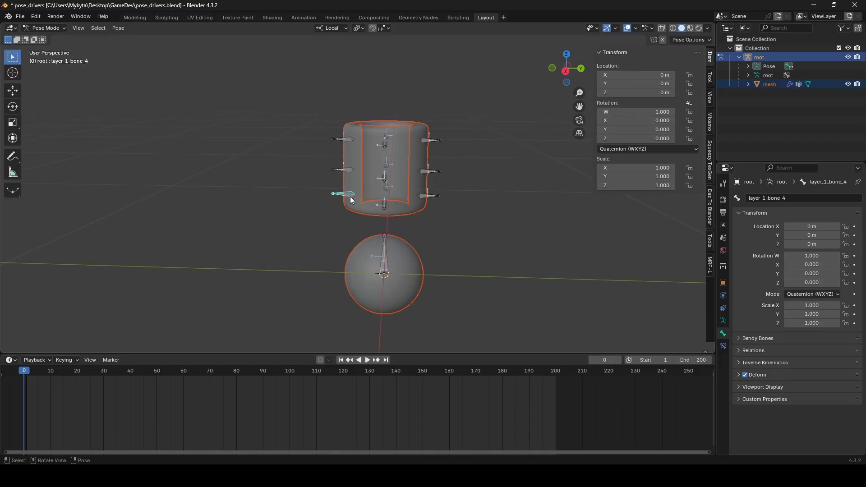
pyautogui.press('g')
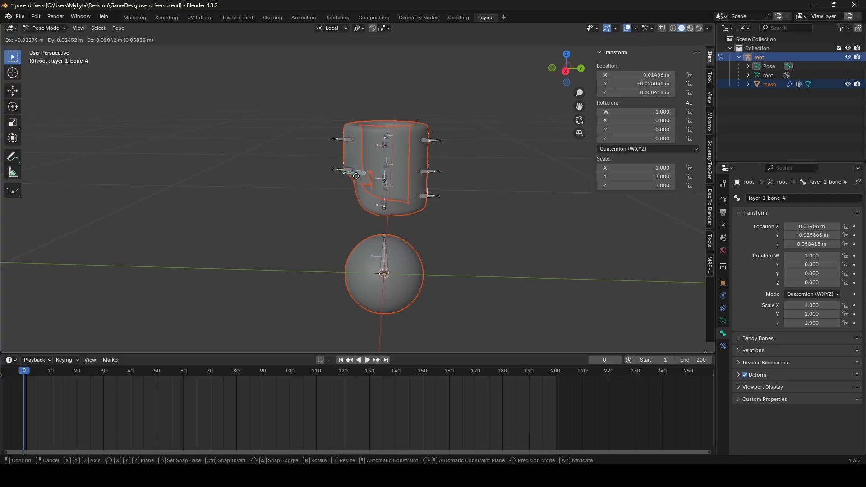
pyautogui.rightClick(216, 331)
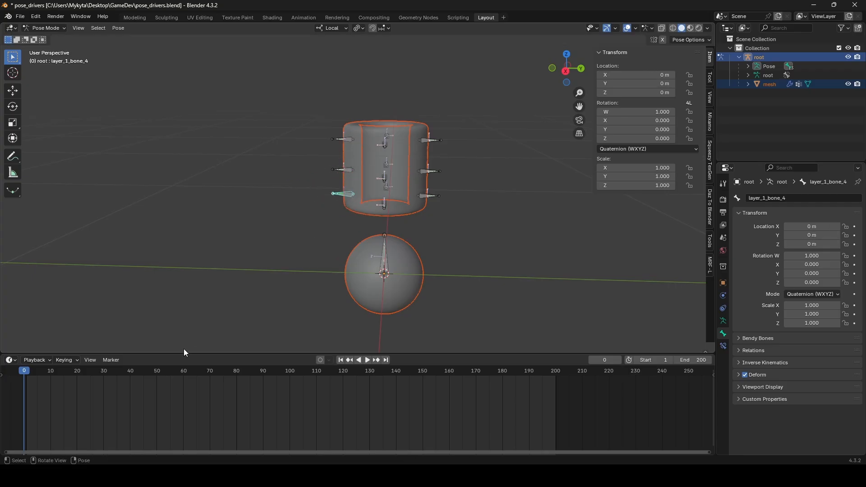
# Keyframe the rest pose of all bones at frame 1
pyautogui.press('a')
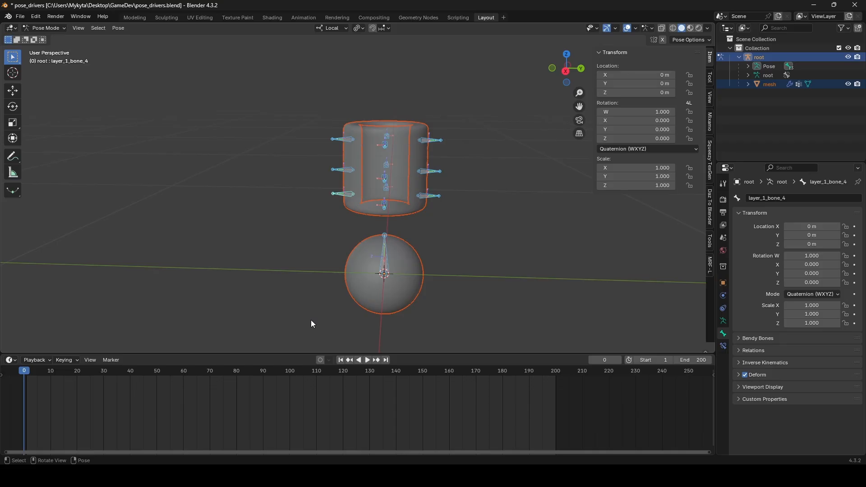
pyautogui.press('Right')
pyautogui.press('i')
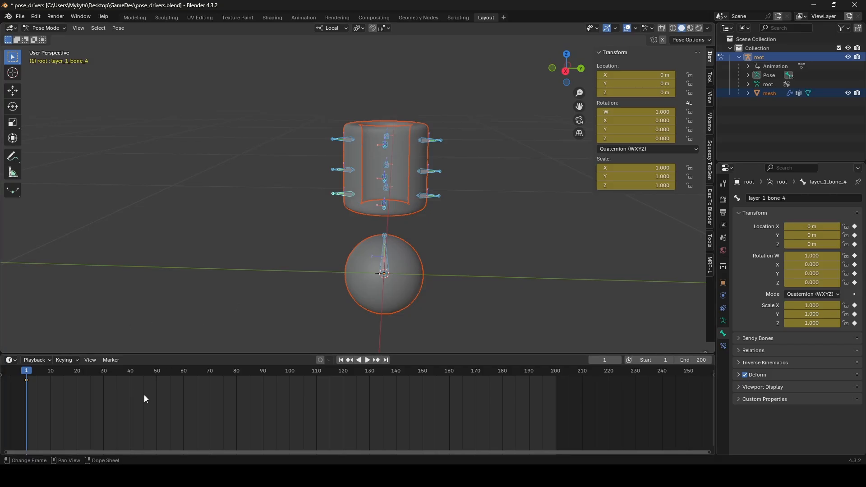
# At frame 2, move the sphere's bone up about 0.2 m along its local Y axis into the tube's lower part
pyautogui.press('Right')
pyautogui.keyDown('alt'); pyautogui.moveTo(459, 252); pyautogui.dragTo(477, 223, button='middle'); pyautogui.keyUp('alt')
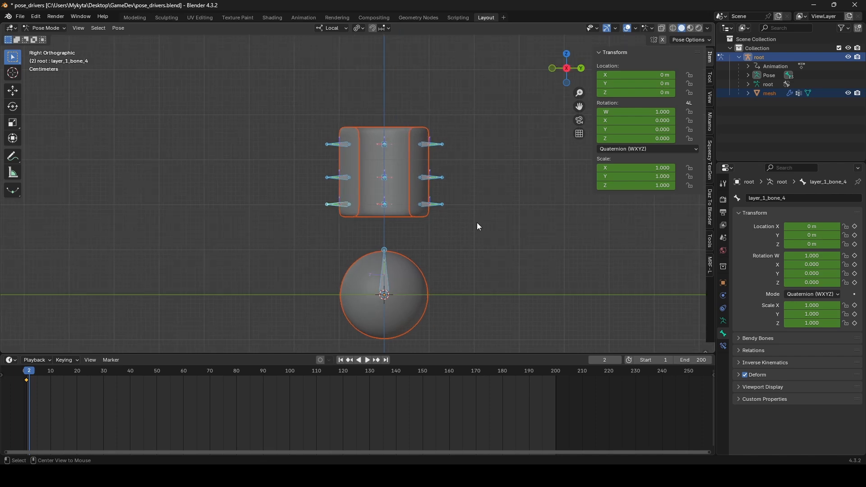
pyautogui.click(377, 281)
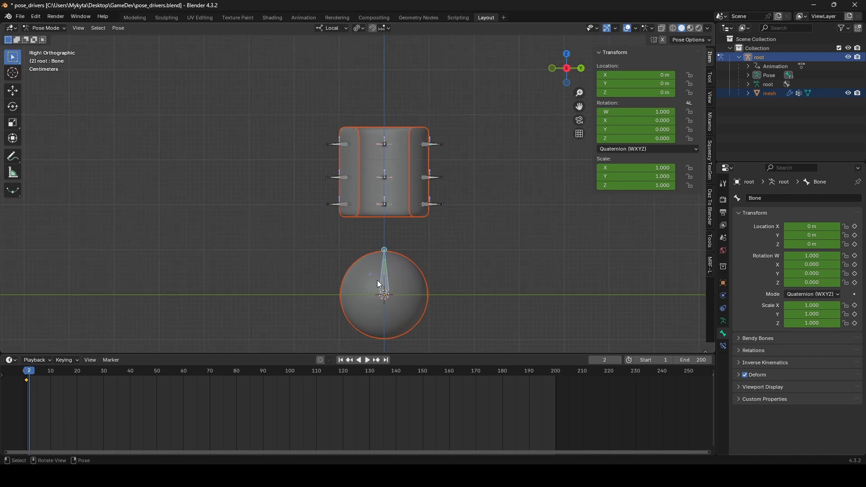
pyautogui.press('g')
pyautogui.press('y')
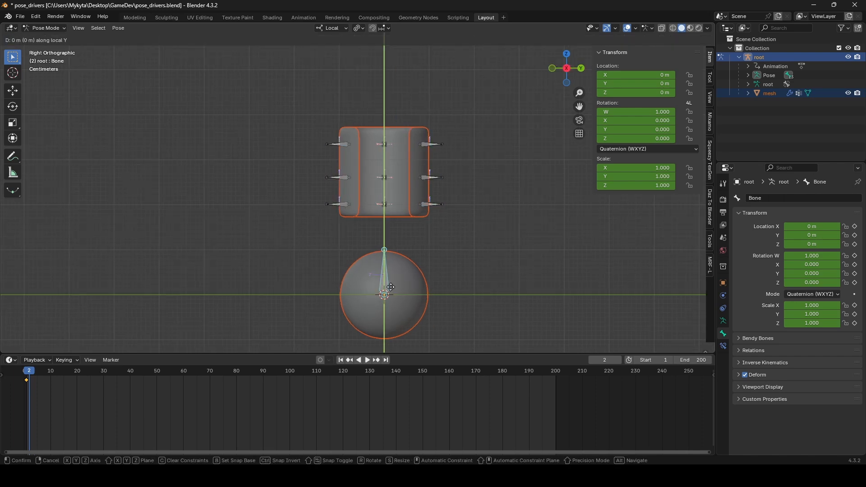
pyautogui.click(387, 255)
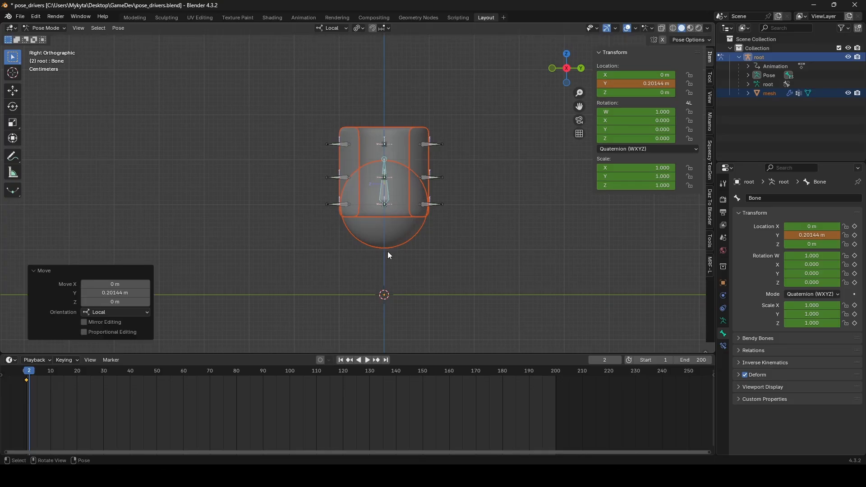
# Move layer_1_bone_4 and layer_1_bone_2 outward about 0.04 m each along local Y so the tube's lower rim clears the sphere
pyautogui.scroll(5, 367, 228)
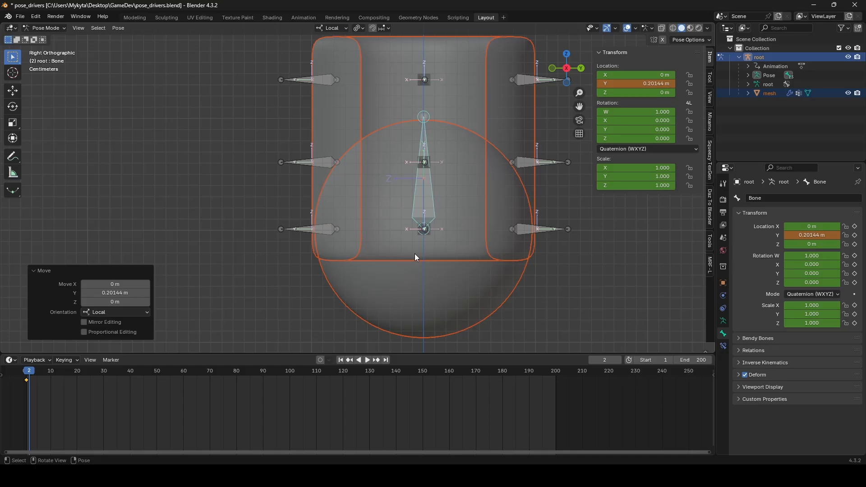
pyautogui.click(332, 233)
pyautogui.press('g')
pyautogui.press('y')
pyautogui.click(284, 232)
pyautogui.click(537, 229)
pyautogui.press('g')
pyautogui.press('y')
pyautogui.click(583, 230)
# Tilt layer_2_bone_4 and layer_2_bone_2 upward by about 30° and shift them outward so the tube follows the sphere's curve
pyautogui.click(285, 164)
pyautogui.press('r')
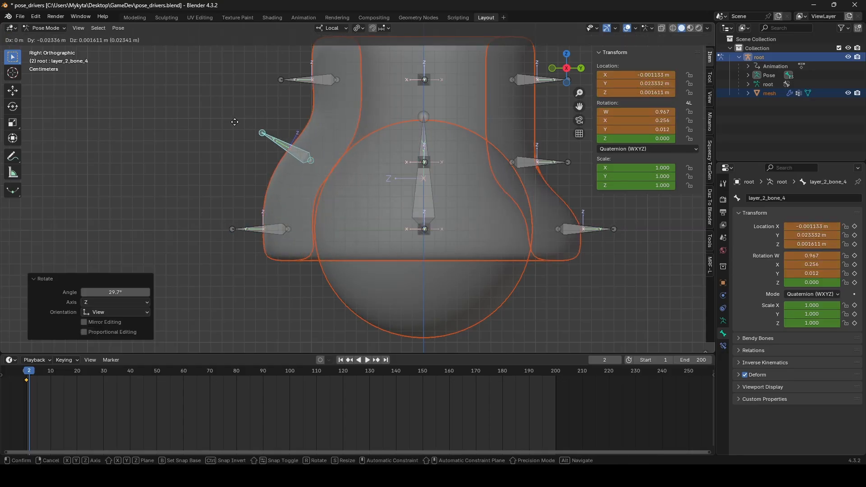
pyautogui.click(234, 122)
pyautogui.click(537, 162)
pyautogui.press('r')
pyautogui.click(472, 120)
pyautogui.press('g')
pyautogui.click(441, 96)
# Nudge layer_1_bone_2 slightly further outward along local Y, to about 0.044 m
pyautogui.click(580, 228)
pyautogui.press('g')
pyautogui.press('y')
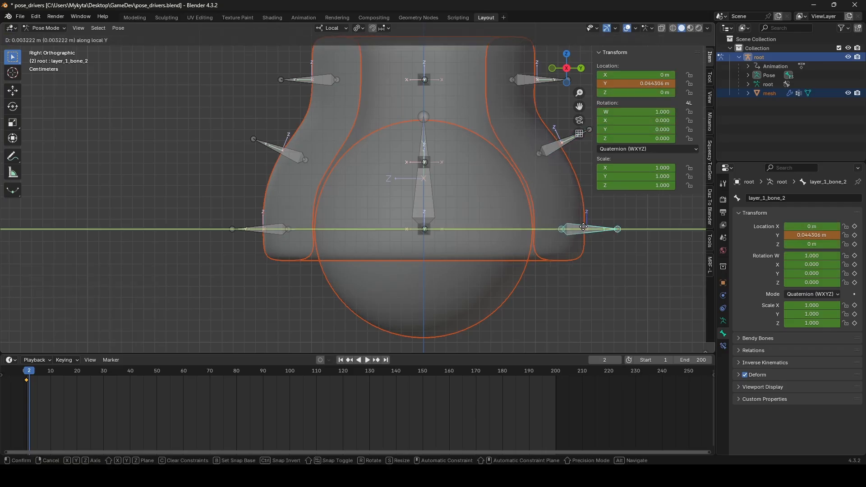
pyautogui.click(584, 227)
# From the back view, move layer_1_bone_3 and layer_1_bone_1 outward about 0.04 m each along local Y
pyautogui.keyDown('alt'); pyautogui.moveTo(436, 199); pyautogui.dragTo(366, 201, button='middle'); pyautogui.keyUp('alt')
pyautogui.click(339, 228)
pyautogui.press('g')
pyautogui.press('y')
pyautogui.click(291, 228)
pyautogui.click(563, 228)
pyautogui.press('g')
pyautogui.press('y')
pyautogui.click(608, 228)
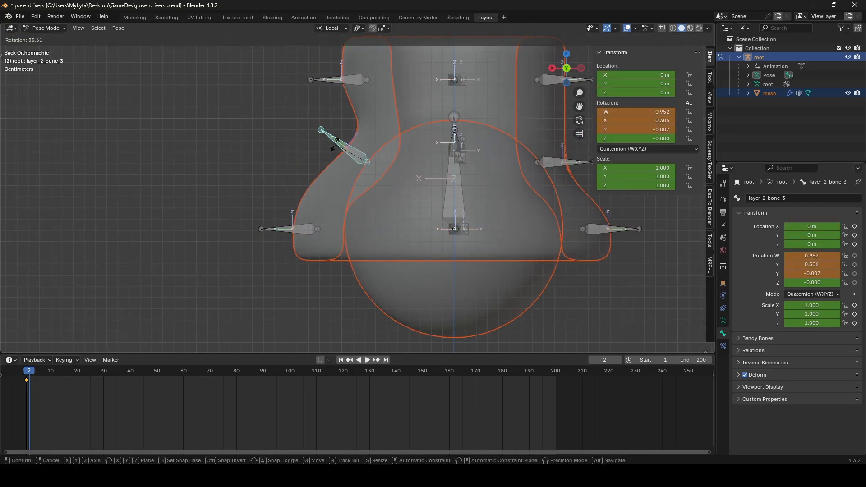
# Tilt layer_2_bone_3 and layer_2_bone_1 upward and shift them about 0.02 m outward to follow the sphere's curve
pyautogui.click(329, 146)
pyautogui.press('g')
pyautogui.click(305, 142)
pyautogui.press('r')
pyautogui.click(293, 149)
pyautogui.click(539, 165)
pyautogui.keyDown('shift'); pyautogui.moveTo(537, 167); pyautogui.dragTo(483, 166, button='middle'); pyautogui.keyUp('shift')
pyautogui.press('r')
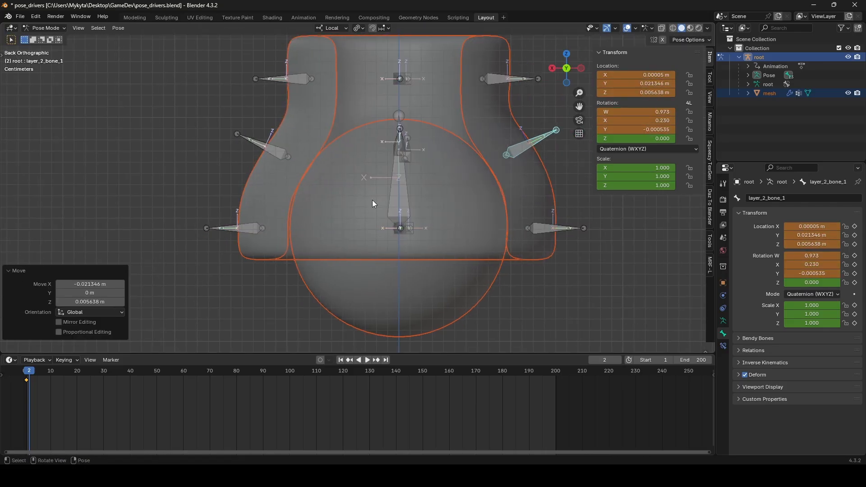
# Keyframe the posed transforms of all bones at frame 2
pyautogui.scroll(-1, 355, 201)
pyautogui.scroll(1, 339, 192)
pyautogui.moveTo(300, 180); pyautogui.dragTo(377, 186, button='middle')
pyautogui.scroll(-4, 309, 194)
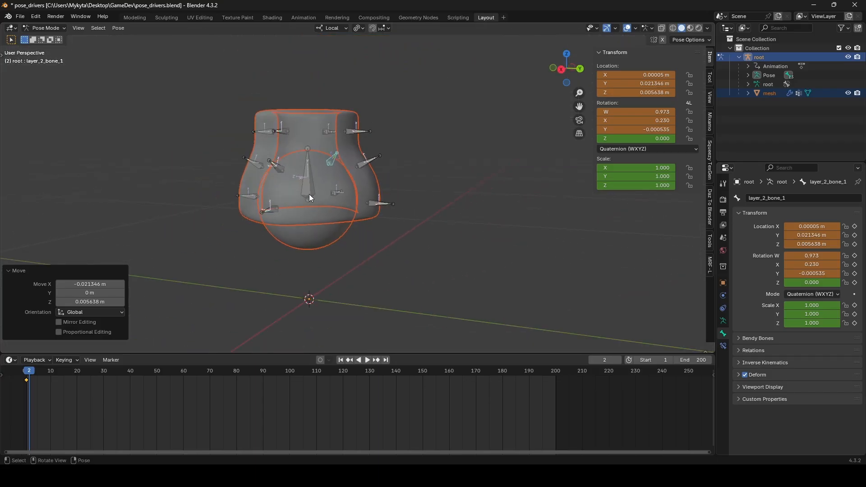
pyautogui.press('a')
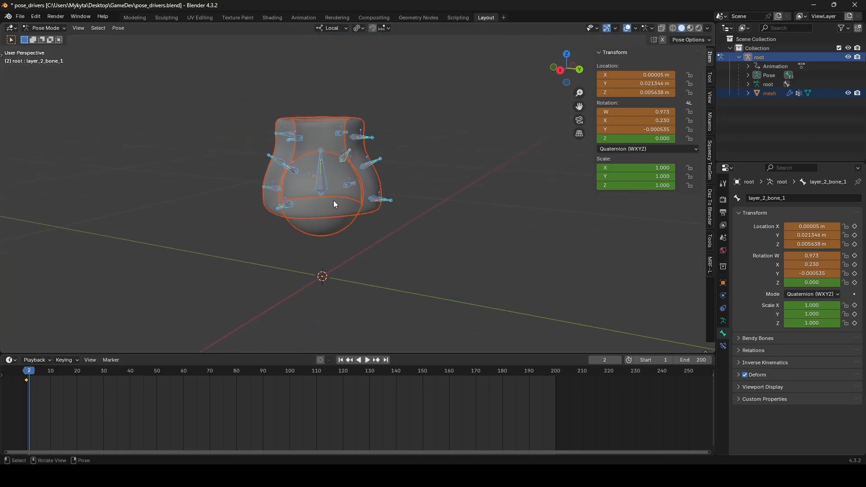
pyautogui.press('i')
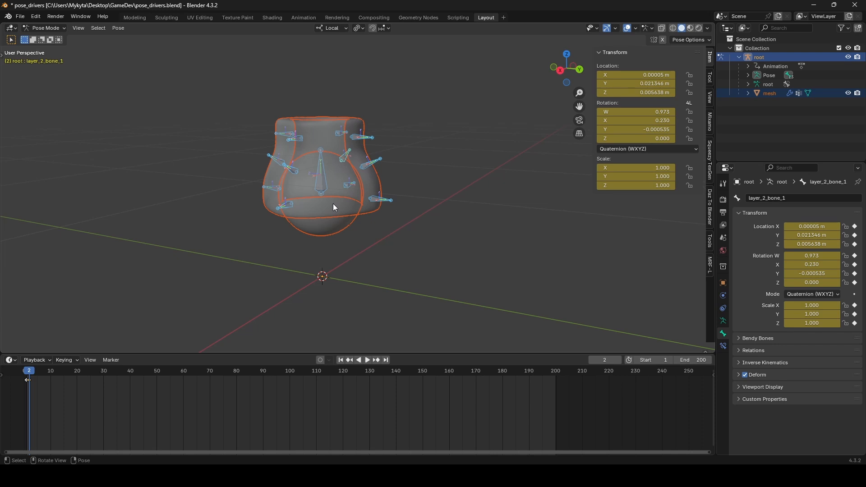
# At frame 3, raise the sphere's bone along local Y to about 0.27 m so the sphere sits inside the tube
pyautogui.press('Right')
pyautogui.moveTo(417, 215); pyautogui.dragTo(347, 212, button='middle')
pyautogui.click(416, 201)
pyautogui.press('g')
pyautogui.press('y')
pyautogui.click(408, 142)
# Try rotating layer_2_bone_3 downward by about 28° to level it beside the sphere
pyautogui.click(307, 157)
pyautogui.moveTo(276, 90); pyautogui.dragTo(327, 280)
pyautogui.click(306, 158)
pyautogui.press('r')
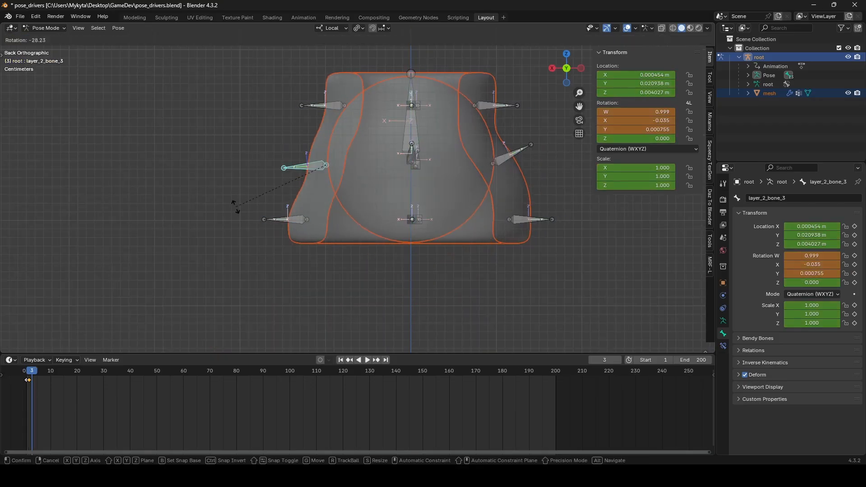
pyautogui.click(234, 203)
# Clear the rotation and location of layer_2_bone_3 and layer_2_bone_1, and move them straight outward along local Y around the sphere
pyautogui.keyDown('shift'); pyautogui.click(512, 153); pyautogui.keyUp('shift')
pyautogui.hotkey('alt', 'r')
pyautogui.hotkey('alt', 'g')
pyautogui.press('g')
pyautogui.press('y')
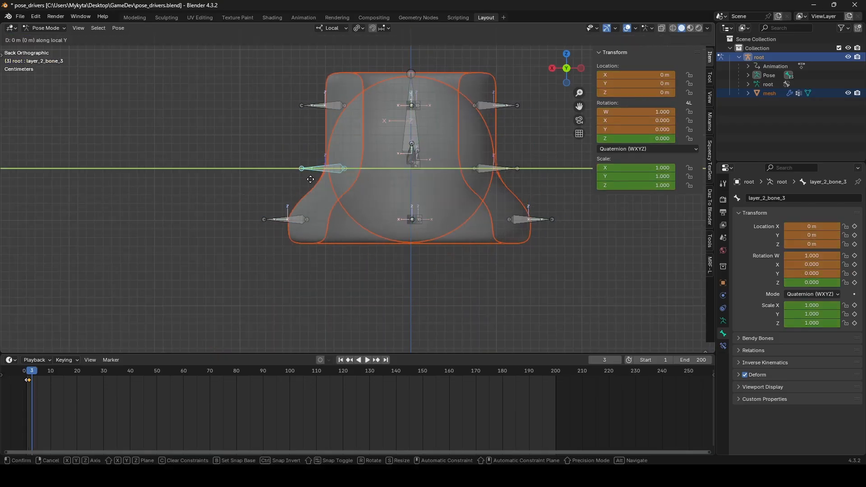
pyautogui.click(356, 178)
pyautogui.press('g')
pyautogui.press('y')
pyautogui.click(366, 182)
# Clear the location of all layer 1 bones to return the tube's lower rim to its rest position
pyautogui.click(531, 219)
pyautogui.keyDown('shift'); pyautogui.moveTo(251, 213); pyautogui.dragTo(433, 244); pyautogui.keyUp('shift')
pyautogui.hotkey('alt', 'g')
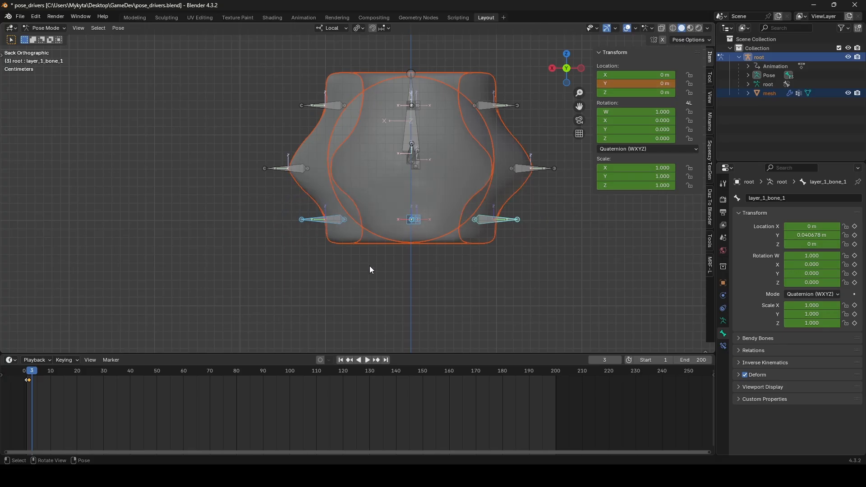
# Tilt layer_1_bone_3 downward and shift it outward and down so the lower rim wraps around the sphere
pyautogui.click(318, 220)
pyautogui.press('r')
pyautogui.click(257, 271)
pyautogui.press('g')
pyautogui.click(240, 255)
pyautogui.press('r')
pyautogui.click(240, 188)
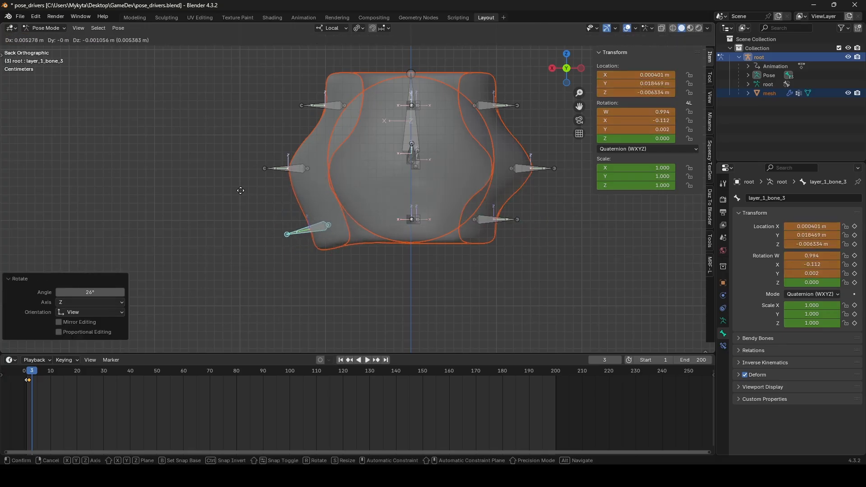
pyautogui.press('g')
pyautogui.click(257, 220)
pyautogui.press('r')
pyautogui.click(259, 235)
# Tilt layer_1_bone_1 about 25° downward and shift it outward and down to match the opposite bone
pyautogui.click(495, 223)
pyautogui.press('r')
pyautogui.click(498, 237)
pyautogui.press('g')
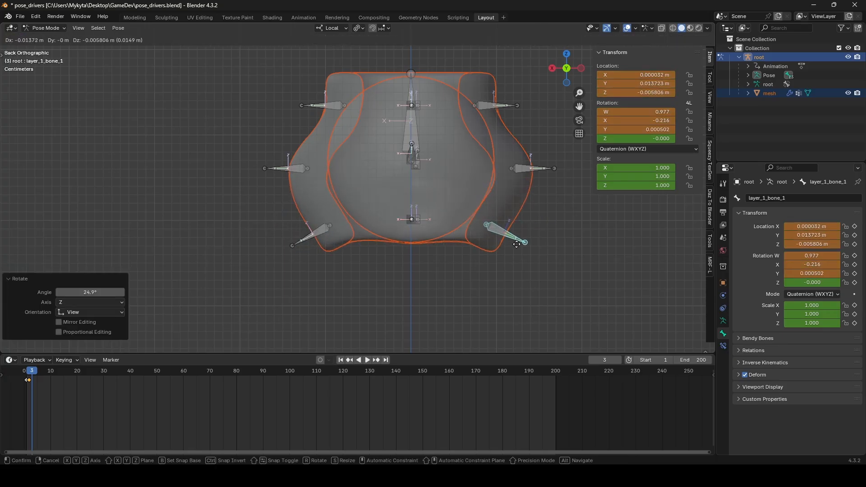
pyautogui.click(509, 241)
# Tilt layer_3_bone_1 upward and shift it about 0.02 m outward so the upper rim wraps around the sphere
pyautogui.press('r')
pyautogui.click(445, 120)
pyautogui.press('g')
pyautogui.press('y')
pyautogui.click(451, 117)
pyautogui.press('g')
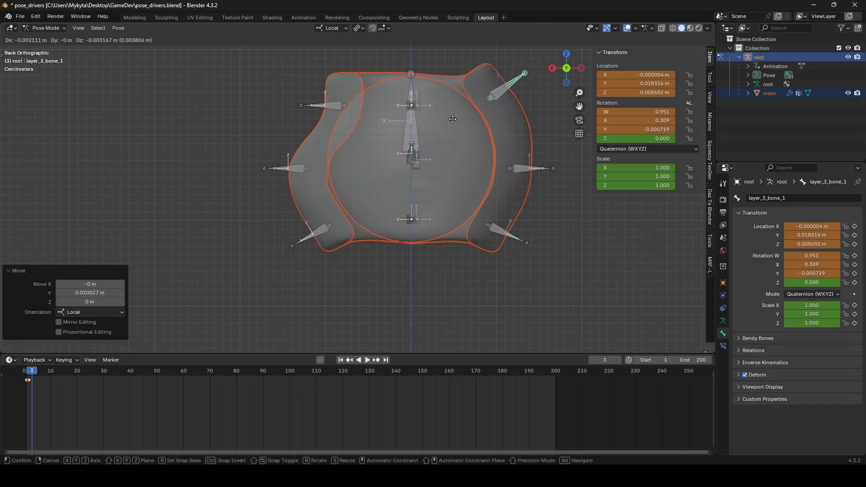
pyautogui.click(452, 120)
# Tilt the layer 3 bone opposite layer_3_bone_1 upward to mirror its pose
pyautogui.click(319, 102)
pyautogui.press('r')
pyautogui.click(300, 58)
# From the left view, clear the location and rotation of layer_2_bone_2 and layer_2_bone_4
pyautogui.keyDown('alt'); pyautogui.moveTo(315, 190); pyautogui.dragTo(391, 207, button='middle'); pyautogui.keyUp('alt')
pyautogui.scroll(-1, 391, 207)
pyautogui.click(333, 163)
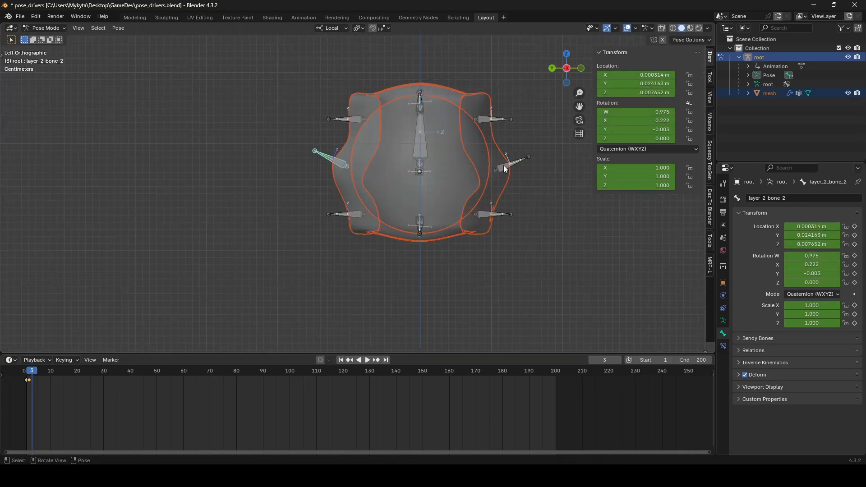
pyautogui.keyDown('shift'); pyautogui.click(504, 166); pyautogui.keyUp('shift')
pyautogui.hotkey('alt', 'g')
pyautogui.hotkey('alt', 'r')
# Move layer_2_bone_2 outward about 0.053 m along local Y and move layer_2_bone_4 outward on the opposite side
pyautogui.click(348, 174)
pyautogui.press('g')
pyautogui.press('y')
pyautogui.click(306, 174)
pyautogui.click(494, 172)
pyautogui.press('g')
pyautogui.press('y')
pyautogui.click(527, 172)
# Tilt layer_3_bone_4 about 32° upward and shift it up and outward around the sphere
pyautogui.click(480, 117)
pyautogui.press('r')
pyautogui.click(383, 131)
pyautogui.press('g')
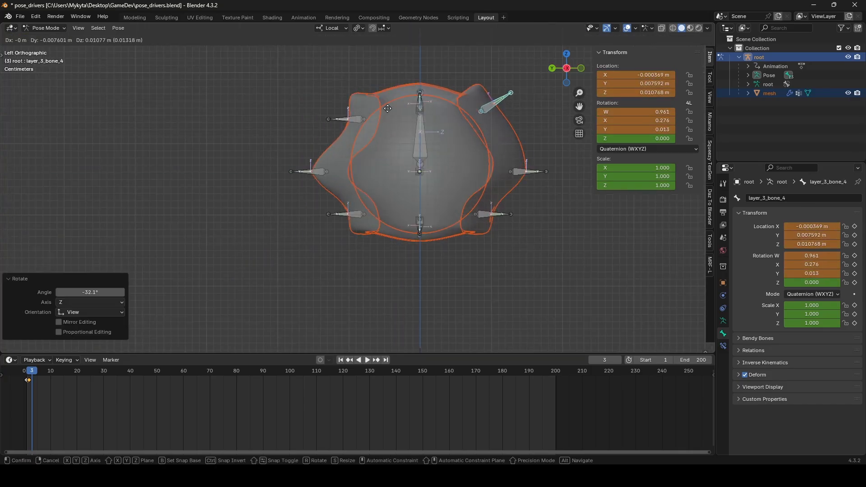
# Tilt the layer 3 bone opposite layer_3_bone_4 upward and shift it up and outward around the sphere
pyautogui.click(348, 118)
pyautogui.press('r')
pyautogui.click(333, 85)
pyautogui.press('g')
pyautogui.click(336, 68)
# Pull layer_2_bone_2 slightly inward along local Y and refine the tilt of the layer 3 bone above it
pyautogui.click(316, 172)
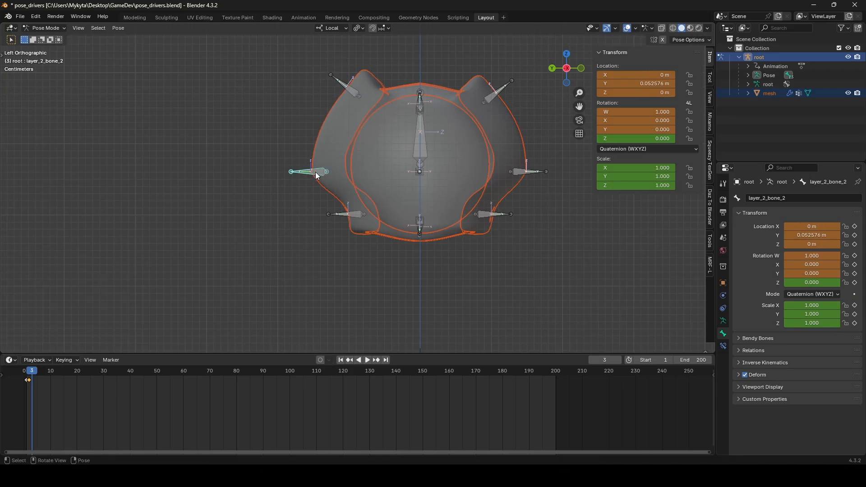
pyautogui.press('g')
pyautogui.press('y')
pyautogui.click(320, 171)
pyautogui.press('r')
pyautogui.click(308, 71)
# Tilt layer_1_bone_2 downward and shift it about 0.014 m outward and 0.013 m down
pyautogui.click(335, 215)
pyautogui.press('r')
pyautogui.click(304, 244)
pyautogui.press('g')
pyautogui.click(295, 252)
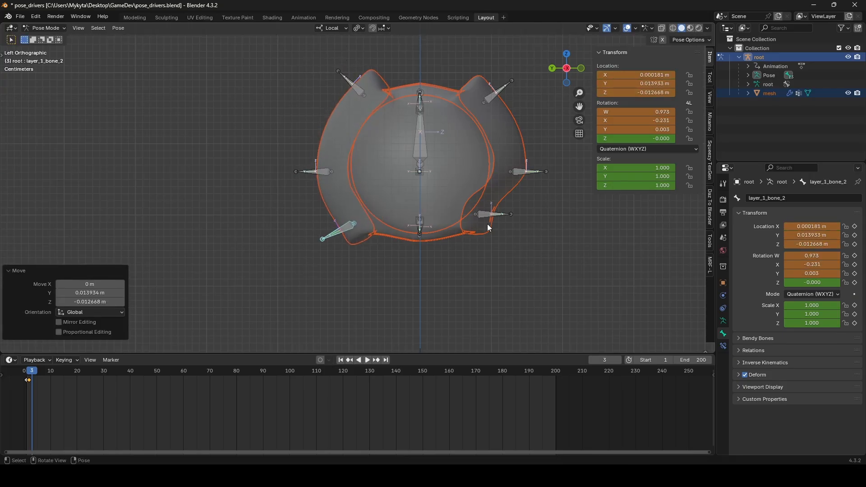
# Tilt layer_1_bone_4 downward and shift it outward and down to mirror layer_1_bone_2
pyautogui.click(490, 218)
pyautogui.click(495, 234)
pyautogui.press('g')
pyautogui.click(500, 238)
# Rotate layer_1_bone_2 about 6° further to refine the curve of the lower rim
pyautogui.click(340, 229)
pyautogui.press('r')
pyautogui.click(324, 212)
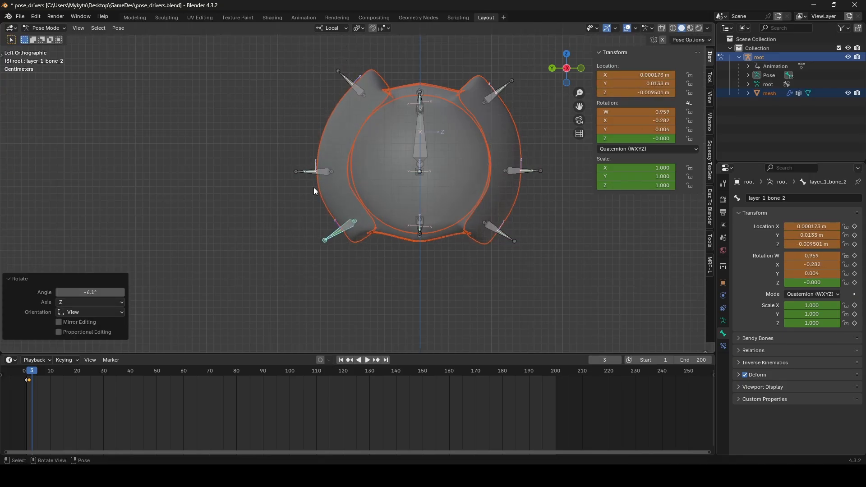
# Keyframe the posed transforms of all bones at frame 3
pyautogui.press('a')
pyautogui.press('i')
pyautogui.moveTo(390, 224); pyautogui.dragTo(494, 149, button='middle')
# At frame 4, move the sphere's bone up along its local Y axis to about 0.346 m
pyautogui.press('Right')
pyautogui.scroll(4, 455, 184)
pyautogui.click(496, 142)
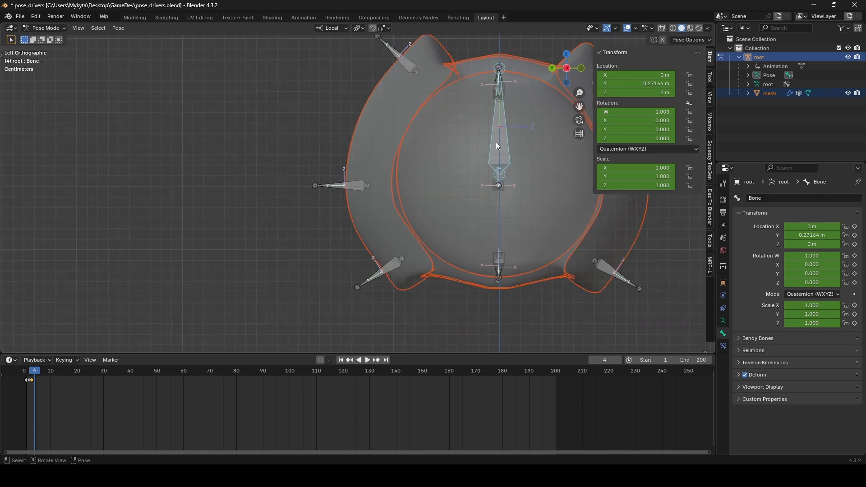
pyautogui.press('g')
pyautogui.press('y')
pyautogui.click(495, 149)
# Clear the posed location and rotation of all the tube's ring bones, excluding the sphere's bone from the reset
pyautogui.moveTo(338, 215); pyautogui.dragTo(507, 248)
pyautogui.keyDown('shift'); pyautogui.moveTo(507, 247); pyautogui.dragTo(326, 273, button='middle'); pyautogui.keyUp('shift')
pyautogui.moveTo(135, 194); pyautogui.dragTo(420, 219)
pyautogui.hotkey('alt', 'g')
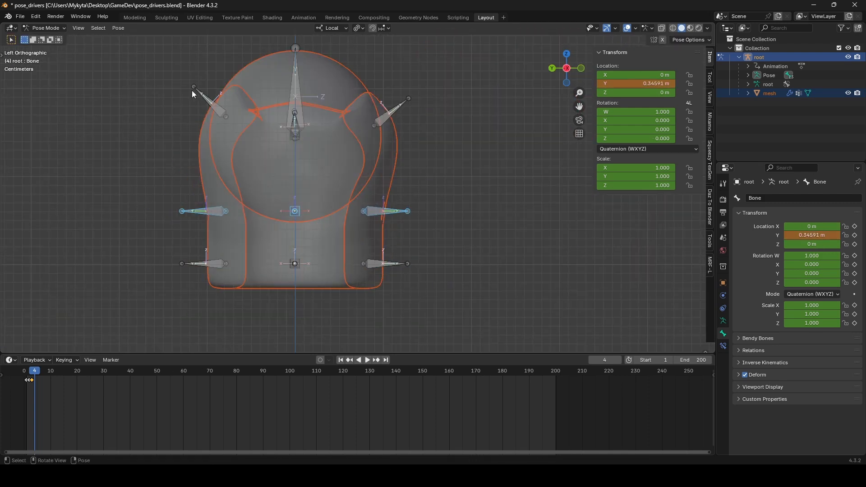
pyautogui.moveTo(174, 63); pyautogui.dragTo(444, 128)
pyautogui.keyDown('shift'); pyautogui.click(291, 66); pyautogui.keyUp('shift')
pyautogui.hotkey('alt', 'g')
pyautogui.hotkey('alt', 'r')
# Move layer_3_bone_2 about 0.048 m outward along its local Y axis and shift the opposite upper-ring bone outward to match
pyautogui.click(216, 147)
pyautogui.press('g')
pyautogui.press('y')
pyautogui.click(164, 147)
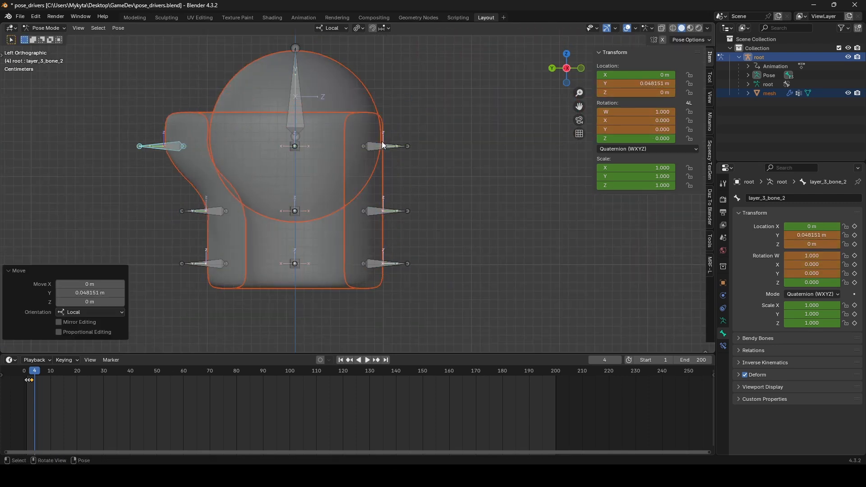
pyautogui.click(383, 147)
pyautogui.press('g')
pyautogui.press('y')
pyautogui.click(424, 147)
# Tilt layer_2_bone_2 and its opposite middle-ring bone downward, shifting layer_2_bone_2 about 0.011 m outward and 0.002 m down
pyautogui.click(387, 210)
pyautogui.press('r')
pyautogui.click(370, 167)
pyautogui.click(376, 170)
pyautogui.click(206, 211)
pyautogui.press('r')
pyautogui.click(170, 255)
pyautogui.press('g')
pyautogui.click(164, 257)
# In the front view, spread the upper ring's two side bones outward and tilt the middle-ring bone opposite layer_2_bone_1 downward
pyautogui.keyDown('alt'); pyautogui.moveTo(189, 234); pyautogui.dragTo(343, 167, button='middle'); pyautogui.keyUp('alt')
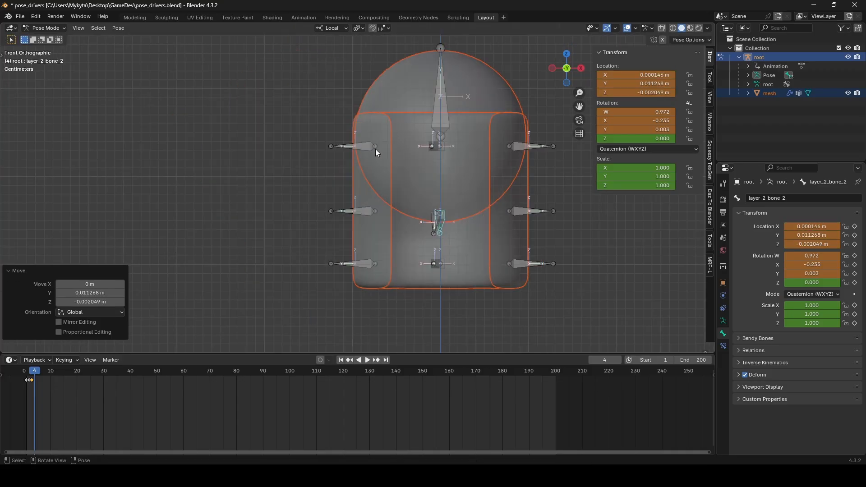
pyautogui.click(375, 149)
pyautogui.click(533, 211)
pyautogui.press('r')
pyautogui.press('g')
# Tilt and shift layer_2_bone_1 to mirror the opposite middle-ring bone, and keyframe all bones at frame 4
pyautogui.click(352, 211)
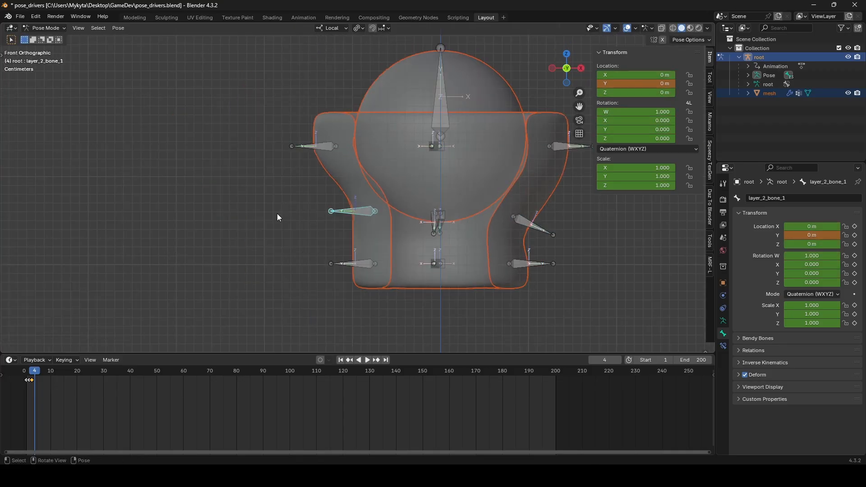
pyautogui.press('r')
pyautogui.press('g')
pyautogui.press('a')
pyautogui.press('i')
# At frame 5, move the sphere's bone up out of the tube along its local Y axis to about 0.474 m
pyautogui.scroll(-4, 205, 235)
pyautogui.keyDown('alt'); pyautogui.scroll(-1, 204, 235); pyautogui.keyUp('alt')
pyautogui.click(398, 142)
pyautogui.press('g')
pyautogui.press('y')
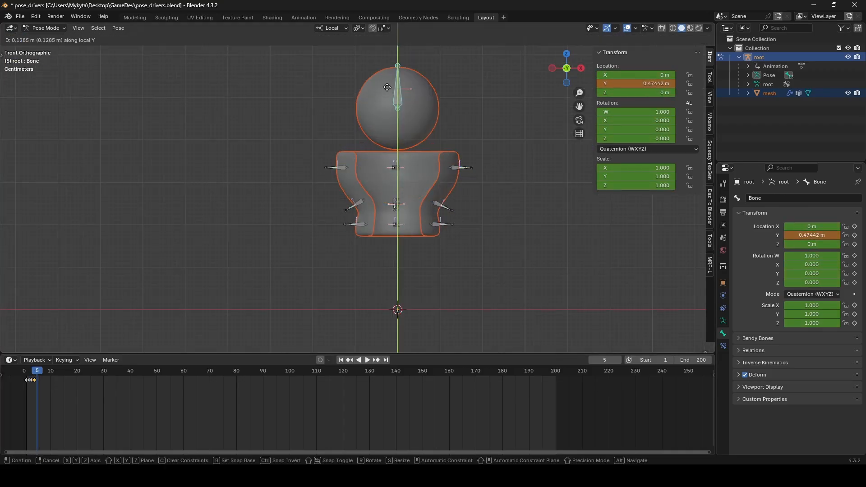
pyautogui.click(399, 87)
# Clear the location and rotation of all ring bones and keyframe the full pose at frame 5
pyautogui.moveTo(293, 153); pyautogui.dragTo(491, 288)
pyautogui.hotkey('alt', 'g')
pyautogui.hotkey('alt', 'r')
pyautogui.press('i')
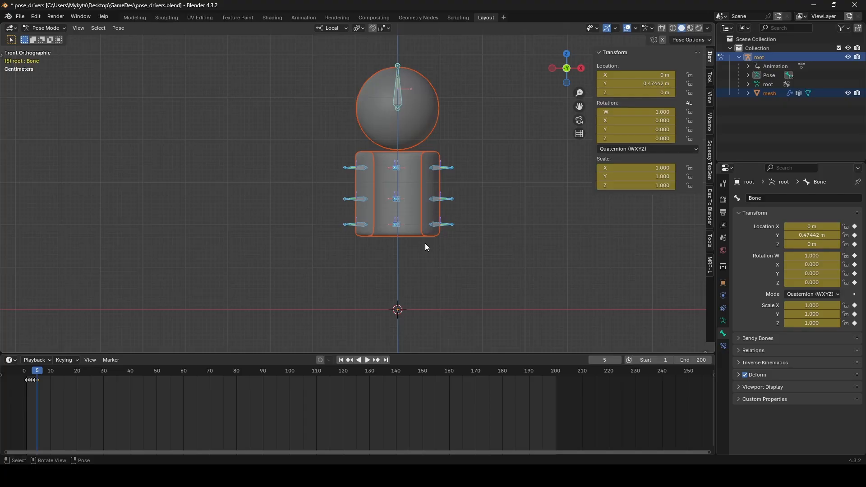
# Step back and forth through frames 1 to 5 to check the sequence of keyframed poses
pyautogui.keyDown('alt'); pyautogui.scroll(3, 425, 247); pyautogui.keyUp('alt')
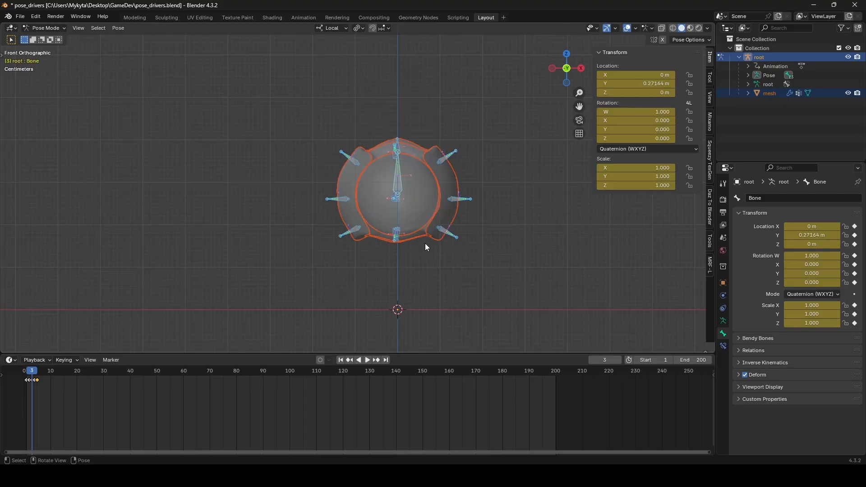
pyautogui.keyDown('alt'); pyautogui.scroll(1, 424, 247); pyautogui.keyUp('alt')
pyautogui.keyDown('alt'); pyautogui.scroll(-4, 425, 247); pyautogui.keyUp('alt')
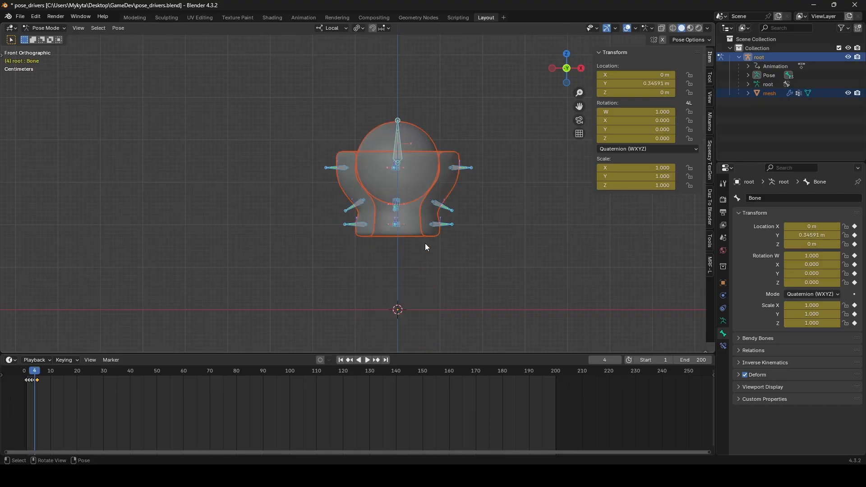
pyautogui.keyDown('alt'); pyautogui.scroll(4, 425, 247); pyautogui.keyUp('alt')
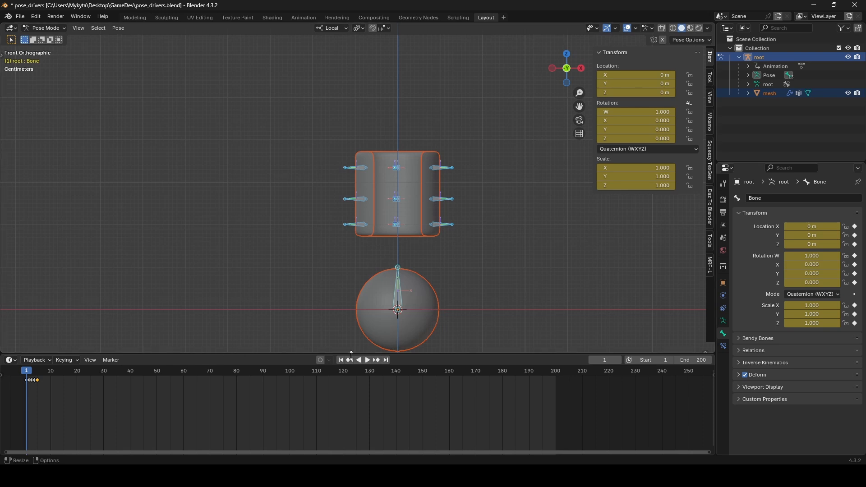
# Change the timeline area to a Dope Sheet in Action Editor mode
pyautogui.click(9, 361)
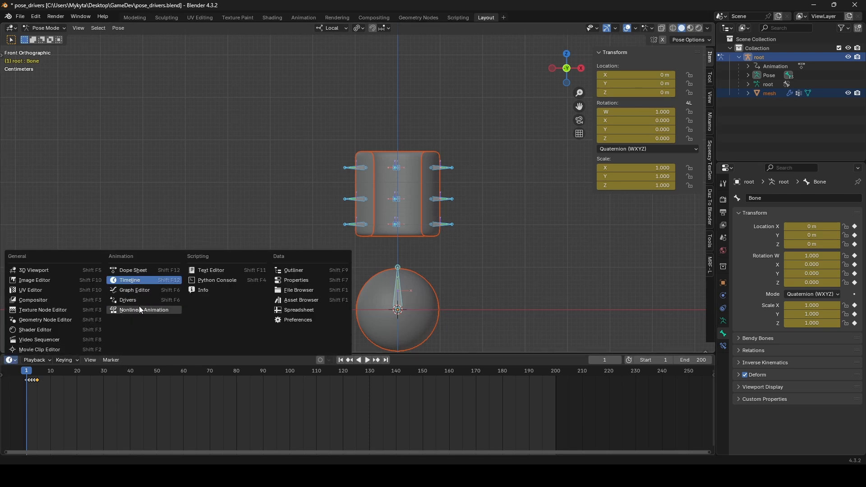
pyautogui.click(128, 269)
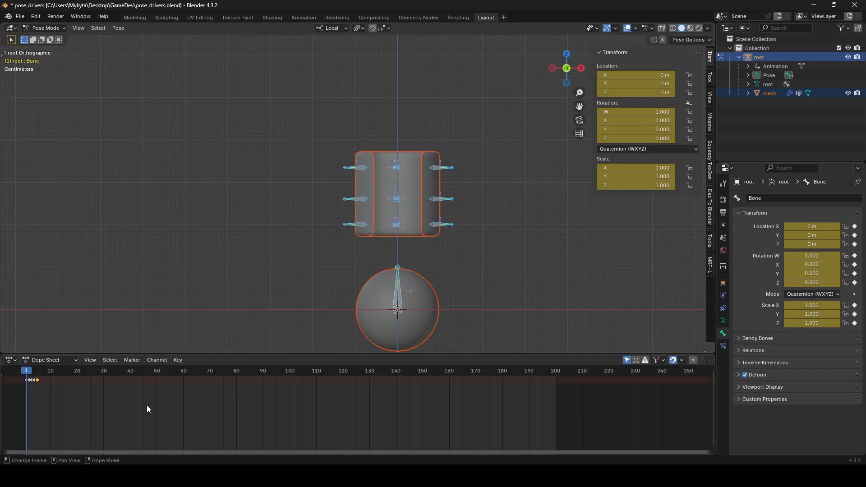
pyautogui.click(58, 360)
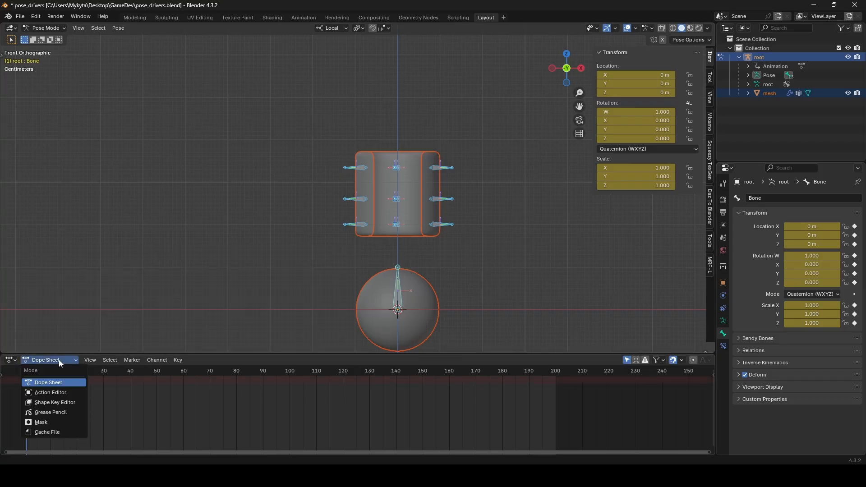
pyautogui.click(53, 394)
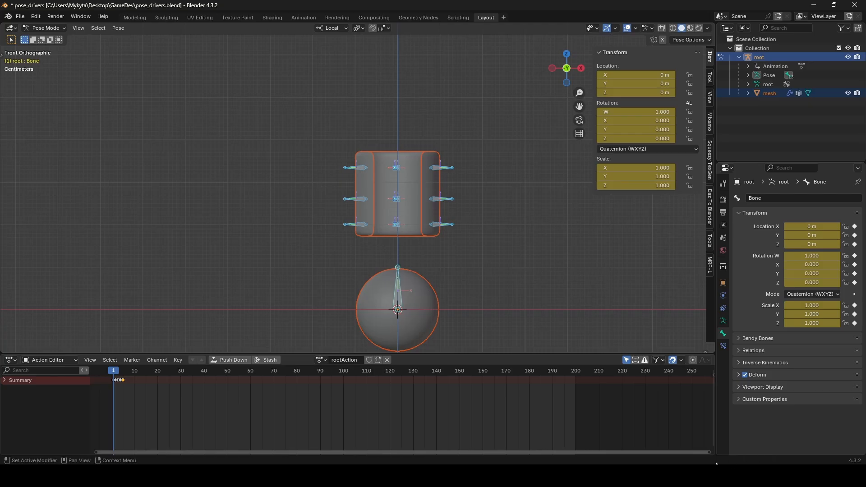
# Enlarge the Action Editor area, split it in two horizontally and change the lower half to the Nonlinear Animation editor
pyautogui.moveTo(525, 353); pyautogui.dragTo(523, 261)
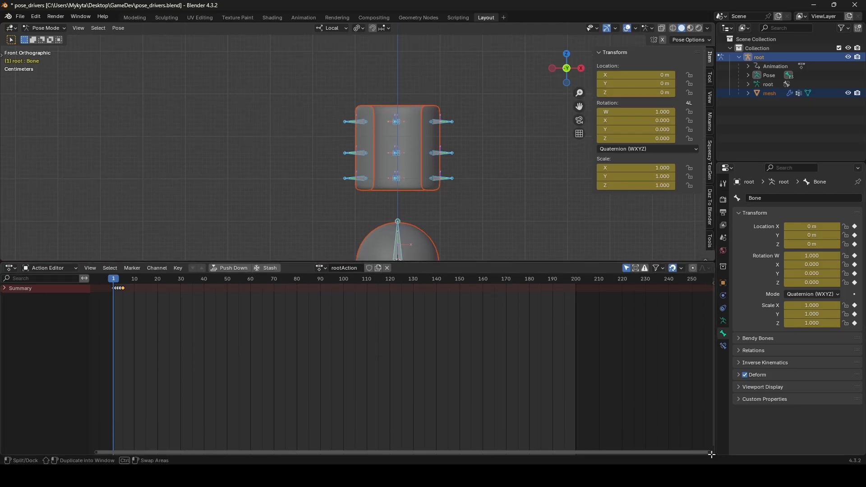
pyautogui.moveTo(711, 455); pyautogui.dragTo(693, 360)
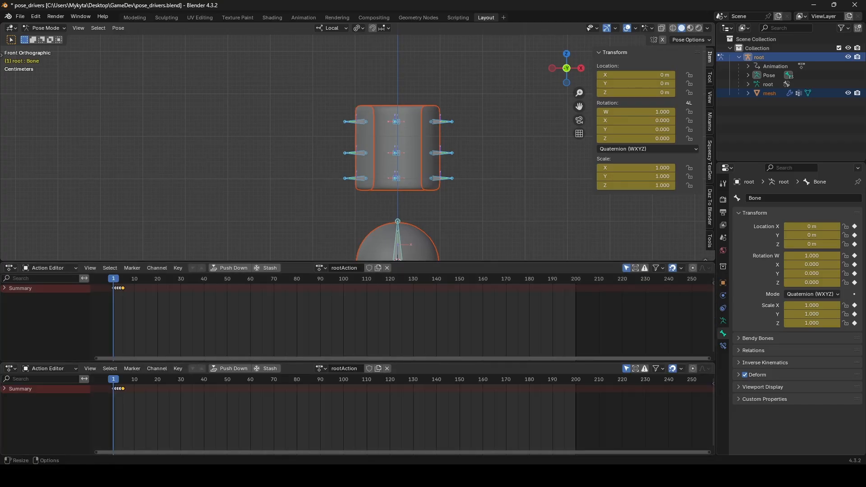
pyautogui.click(23, 371)
pyautogui.click(111, 368)
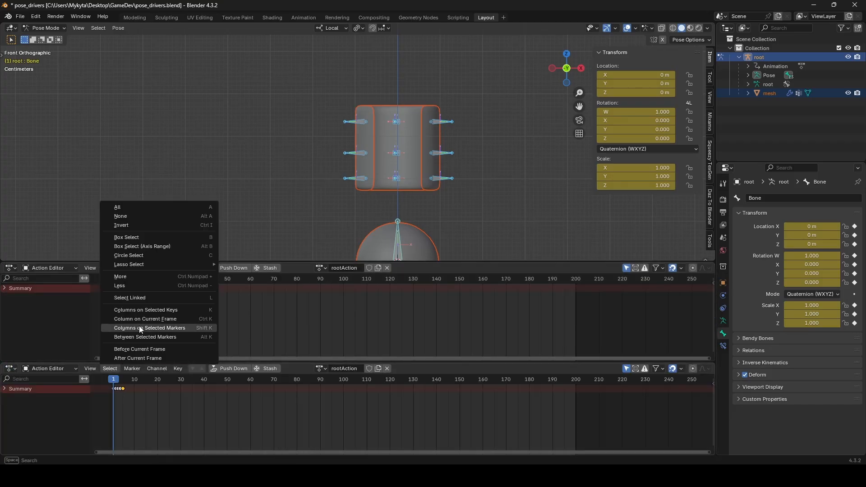
pyautogui.click(10, 369)
pyautogui.click(136, 318)
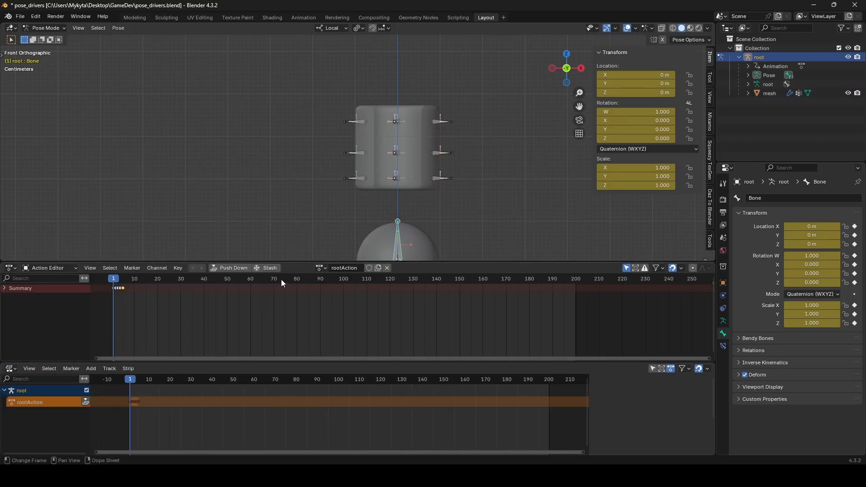
# Rename the armature's action to pose_asset and push it down onto an NLA track
pyautogui.click(342, 269)
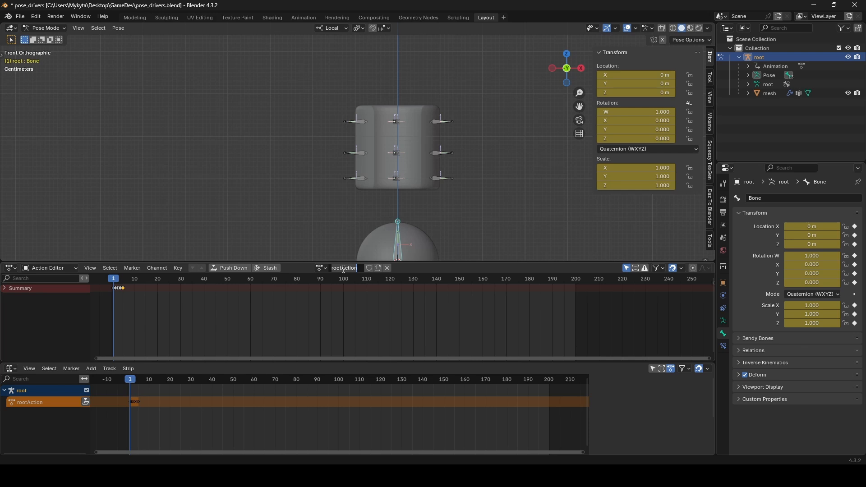
pyautogui.write('pose_asset')
pyautogui.press('Return')
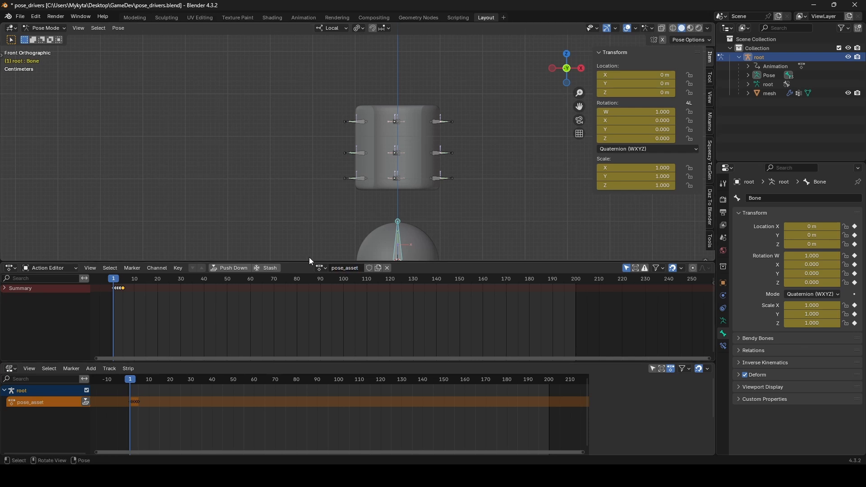
pyautogui.click(231, 270)
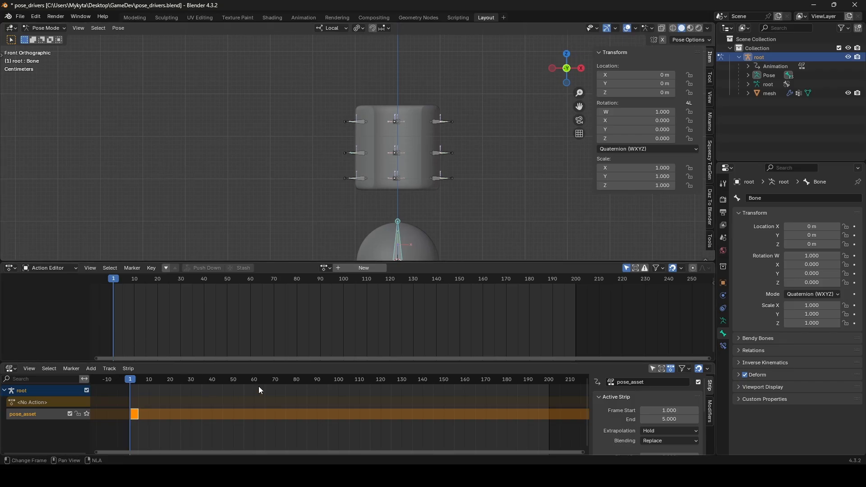
# Create a new action for the armature and disable the pose_asset NLA track
pyautogui.click(360, 270)
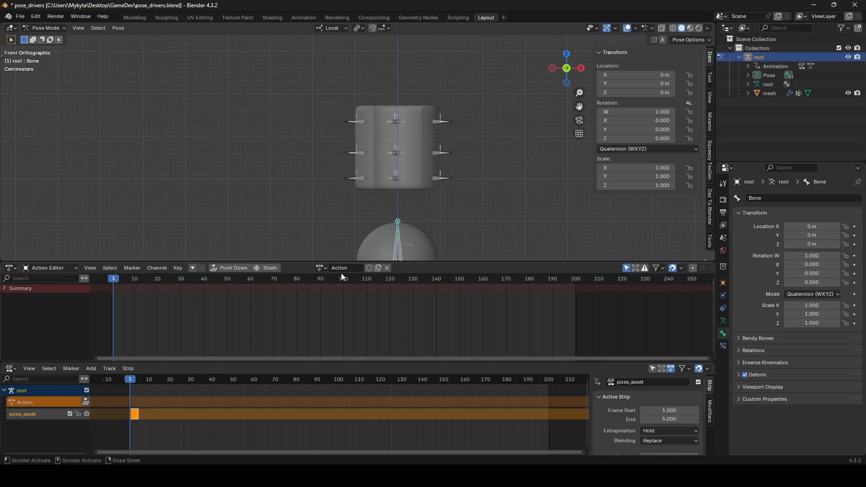
pyautogui.click(69, 414)
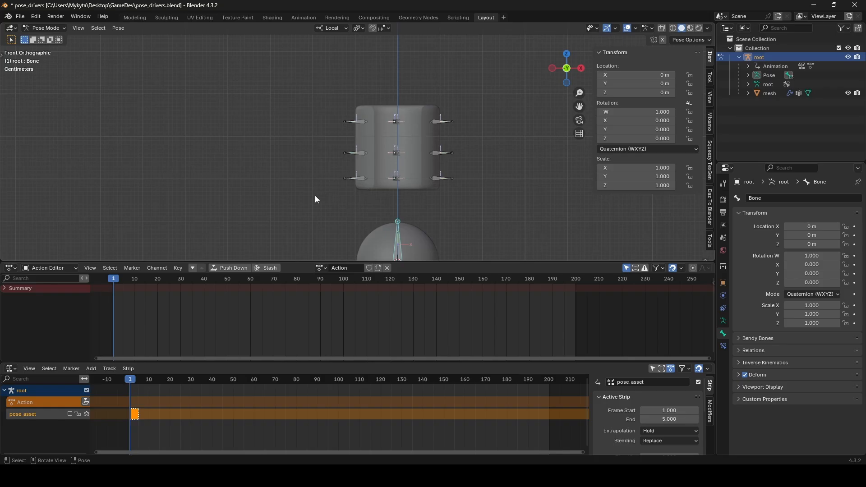
# Keyframe the sphere's bone at rest on frame 1 and raised to about 0.464 m along local Y on frame 20
pyautogui.press('i')
pyautogui.moveTo(142, 280); pyautogui.dragTo(158, 282)
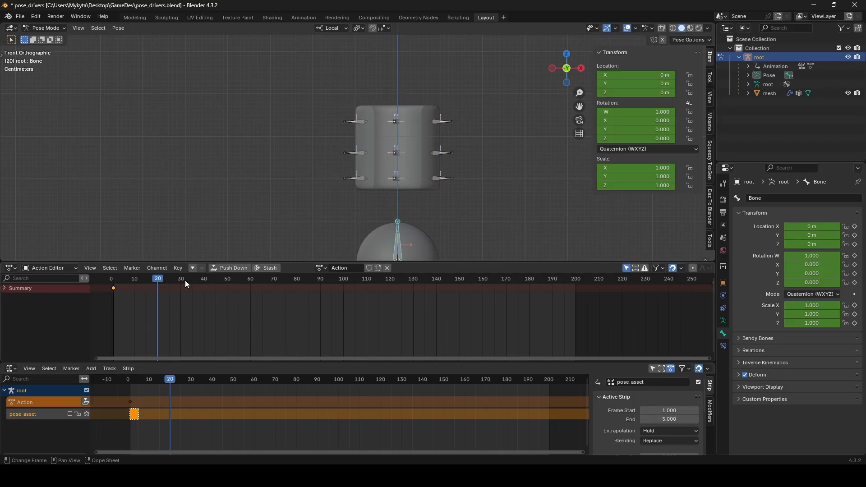
pyautogui.press('g')
pyautogui.press('Escape')
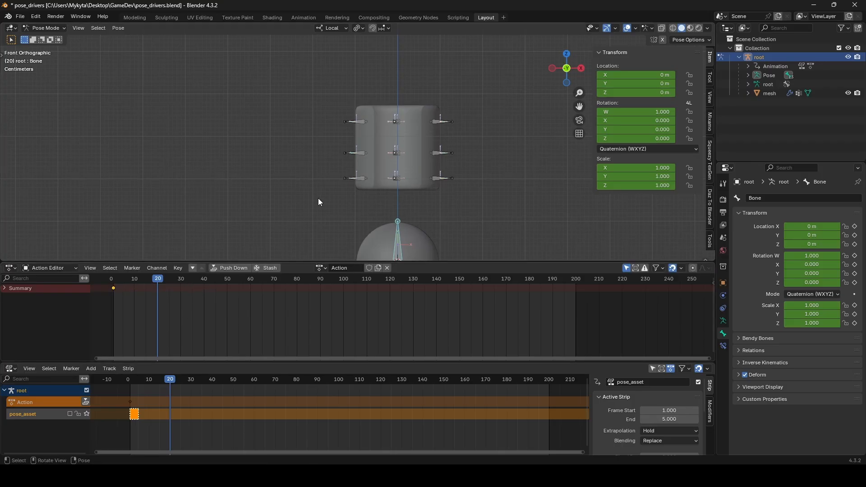
pyautogui.press('g')
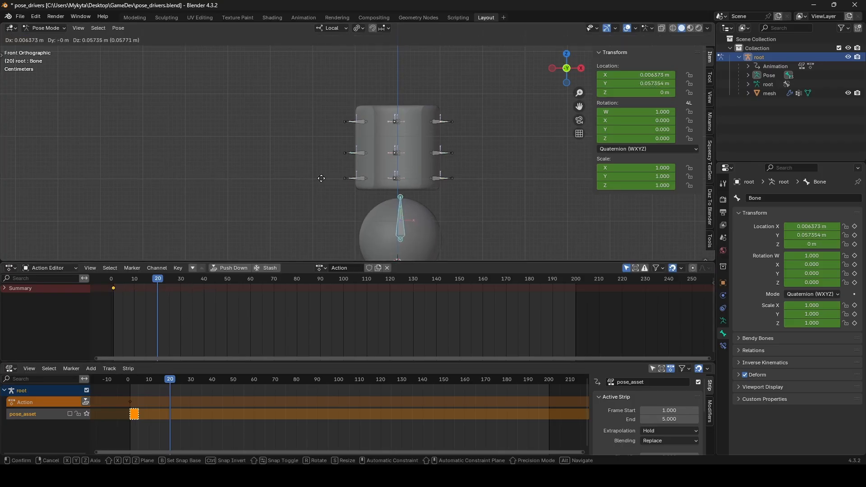
pyautogui.press('y')
pyautogui.click(328, 246)
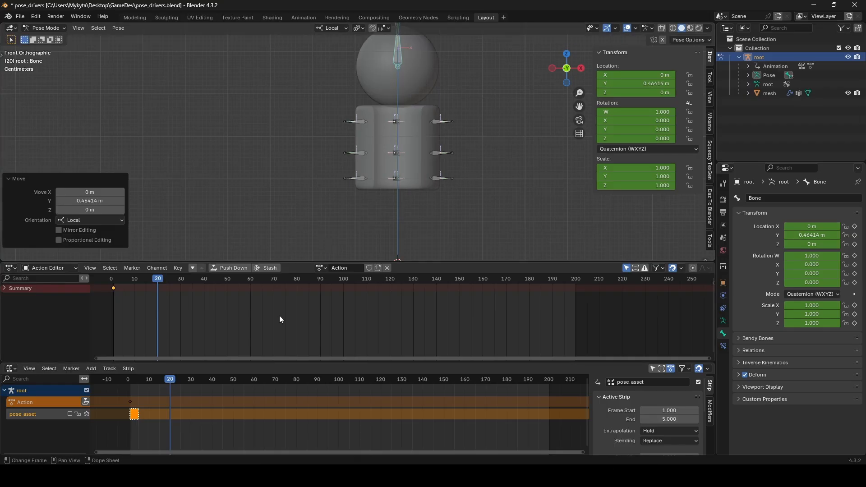
pyautogui.press('i')
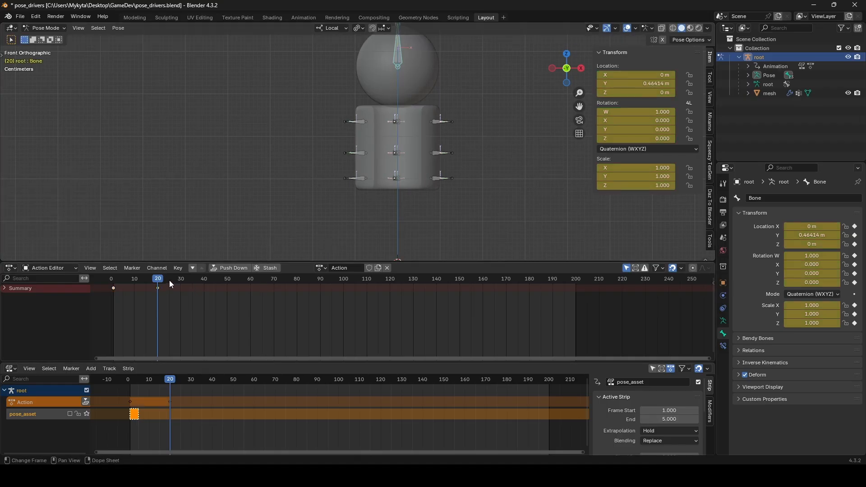
# Paste the frame 1 keyframe at frame 40 to return the sphere's bone to rest, and scrub back to frame 2
pyautogui.click(204, 279)
pyautogui.hotkey('ctrl', 'v')
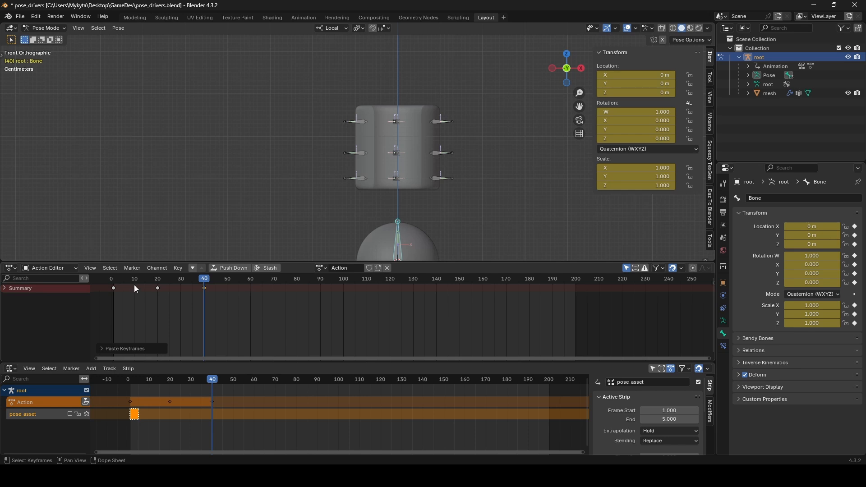
pyautogui.moveTo(112, 277)
pyautogui.mouseDown()
pyautogui.moveTo(201, 278)
pyautogui.moveTo(115, 277)
pyautogui.mouseUp()
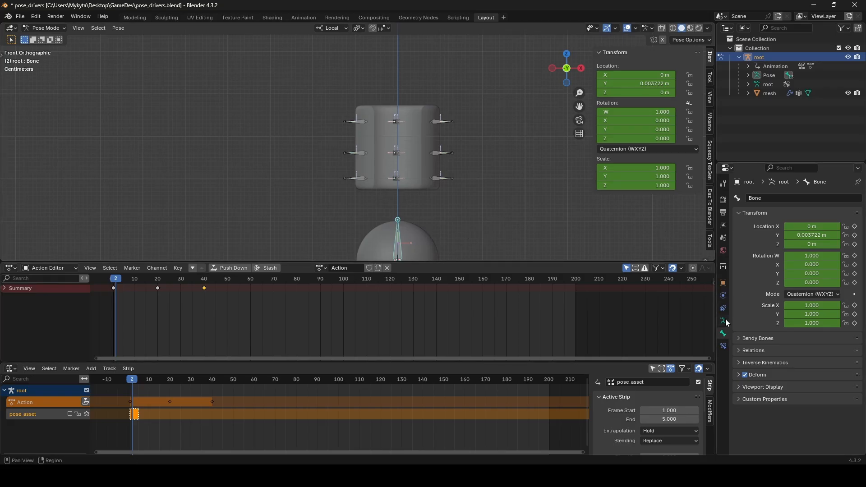
# Rename the sphere's bone to sphere and display the scene's unit settings
pyautogui.click(753, 200)
pyautogui.write('sphere')
pyautogui.press('Return')
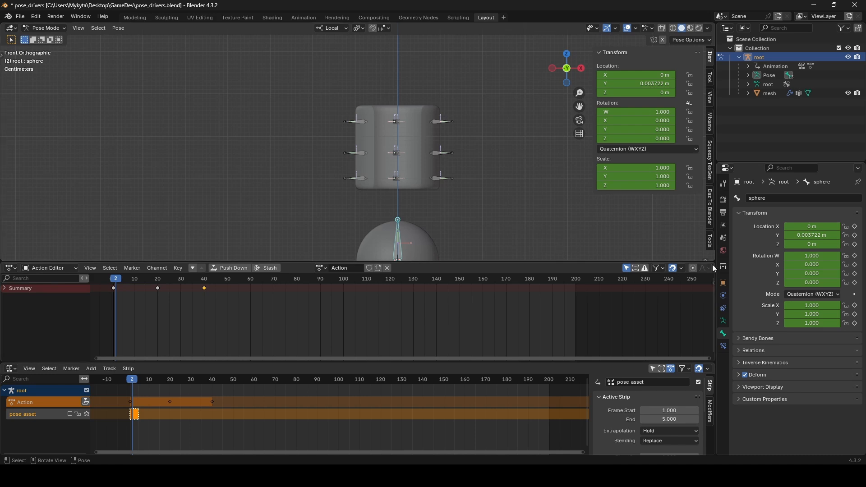
pyautogui.click(722, 238)
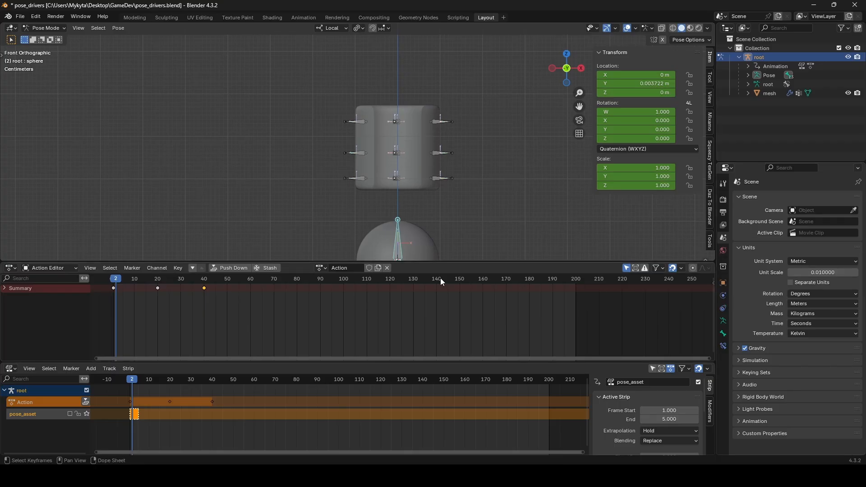
# Return the armature to Object Mode, select both it and the mesh, and start an FBX export
pyautogui.click(44, 28)
pyautogui.click(44, 37)
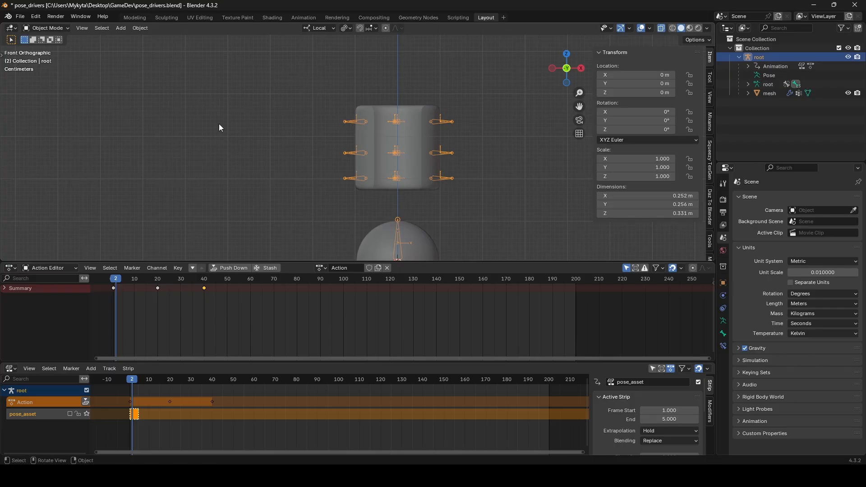
pyautogui.press('a')
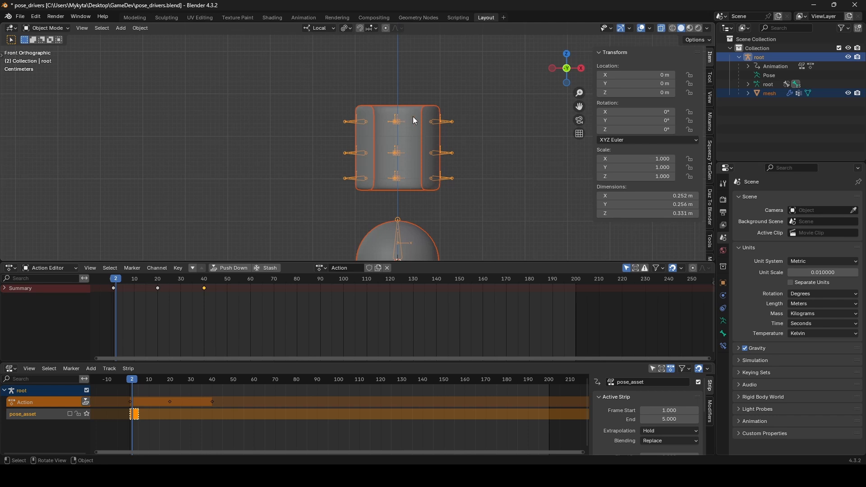
pyautogui.click(20, 16)
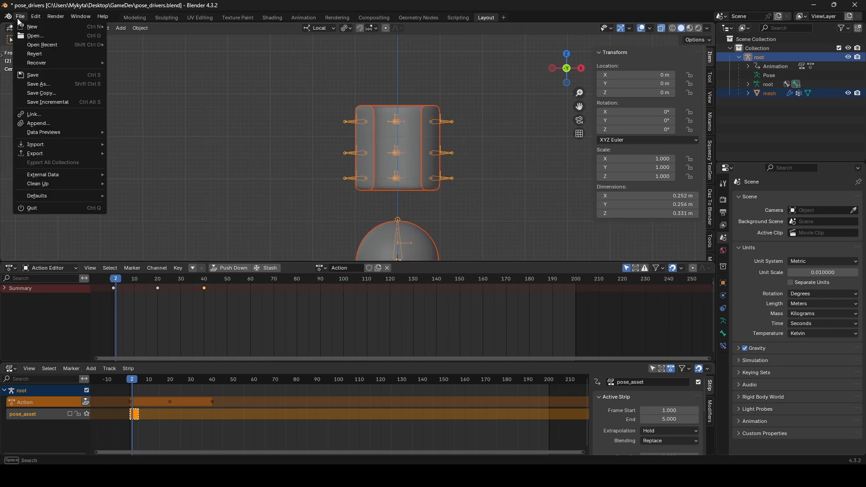
pyautogui.moveTo(64, 153)
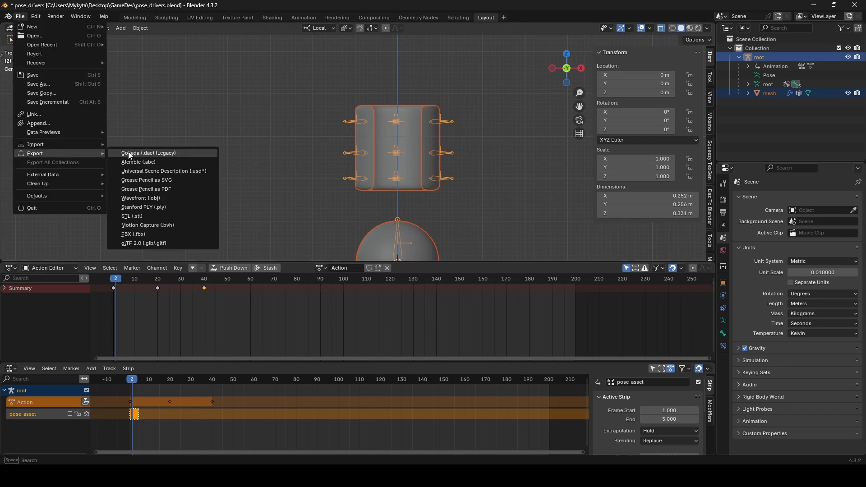
pyautogui.click(147, 234)
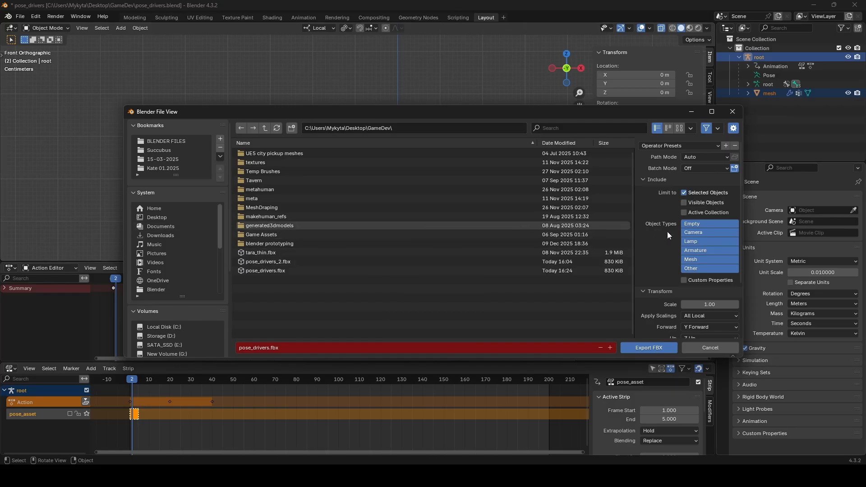
# In the FBX export options, use Y Forward as the forward axis and Face for the geometry smoothing
pyautogui.scroll(-4, 675, 232)
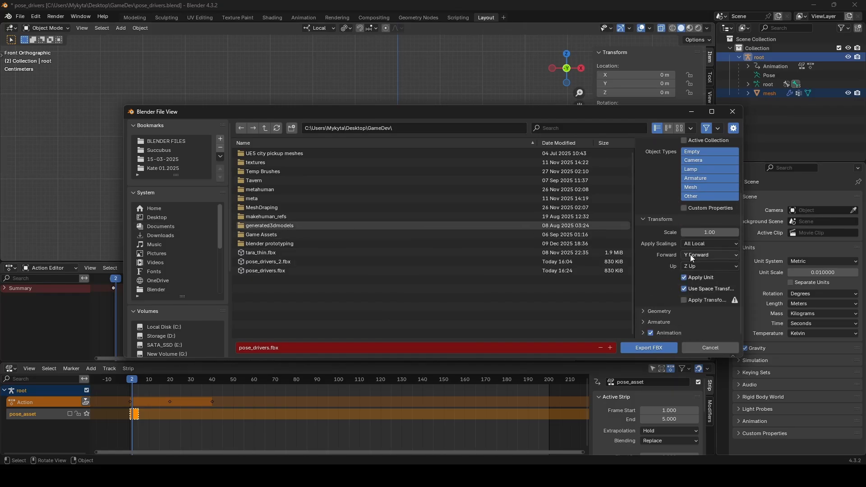
pyautogui.click(700, 255)
pyautogui.click(699, 275)
pyautogui.click(651, 311)
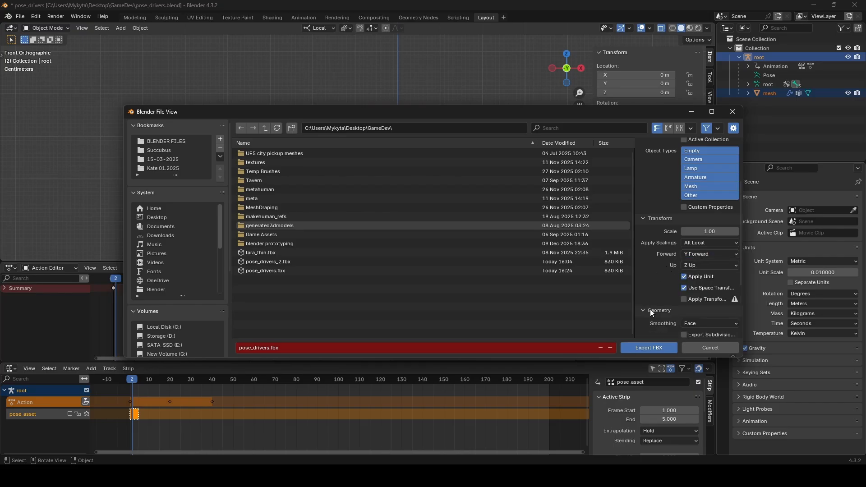
pyautogui.scroll(-4, 661, 277)
pyautogui.click(694, 251)
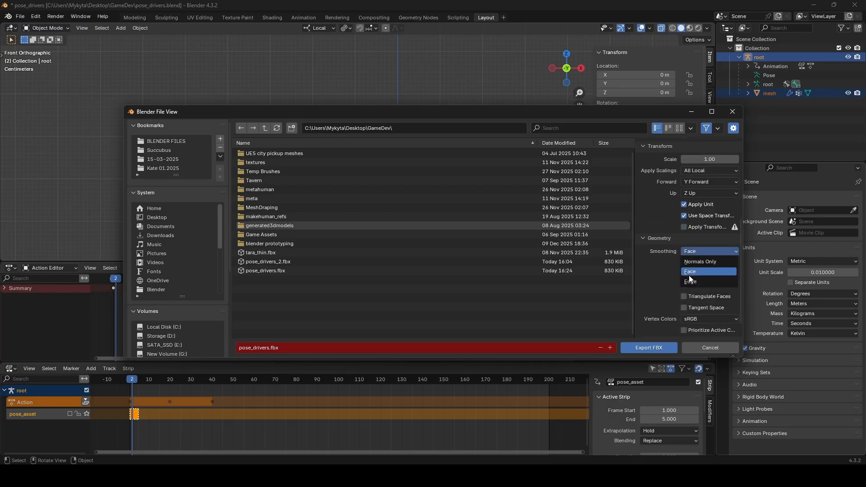
pyautogui.scroll(-1, 653, 255)
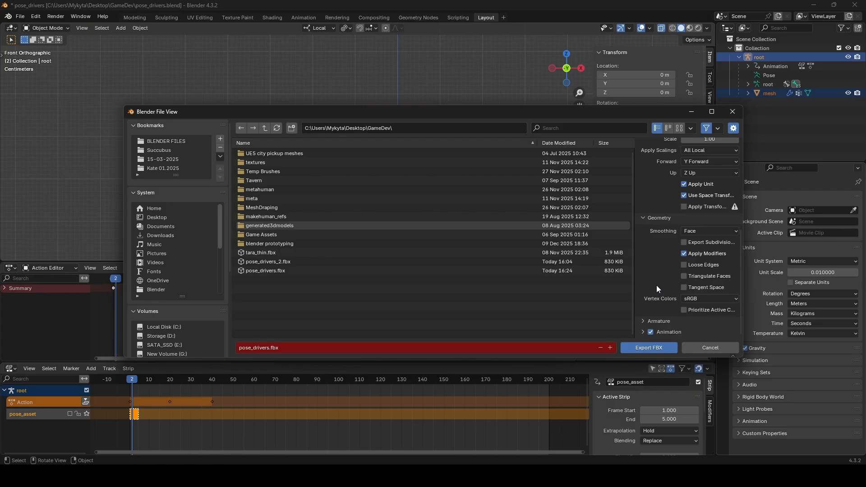
# Expand the armature and animation export options, turn off NLA Strips, and export the selection as pose_drivers.fbx
pyautogui.click(651, 320)
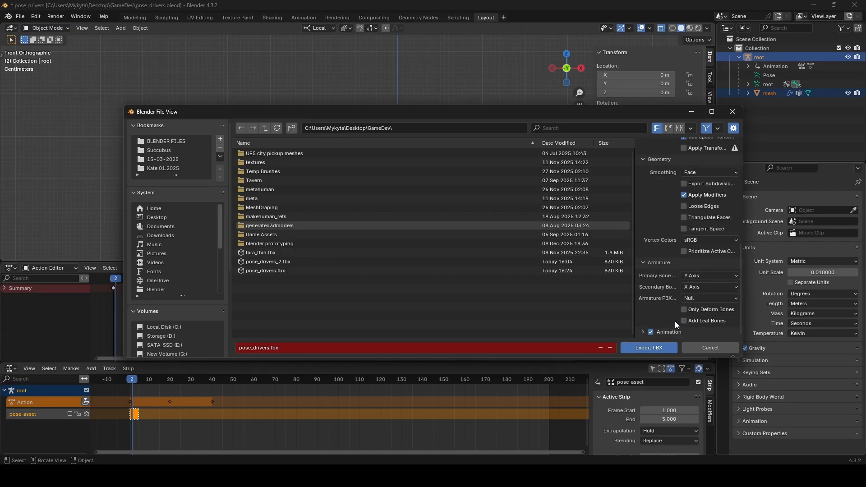
pyautogui.click(640, 331)
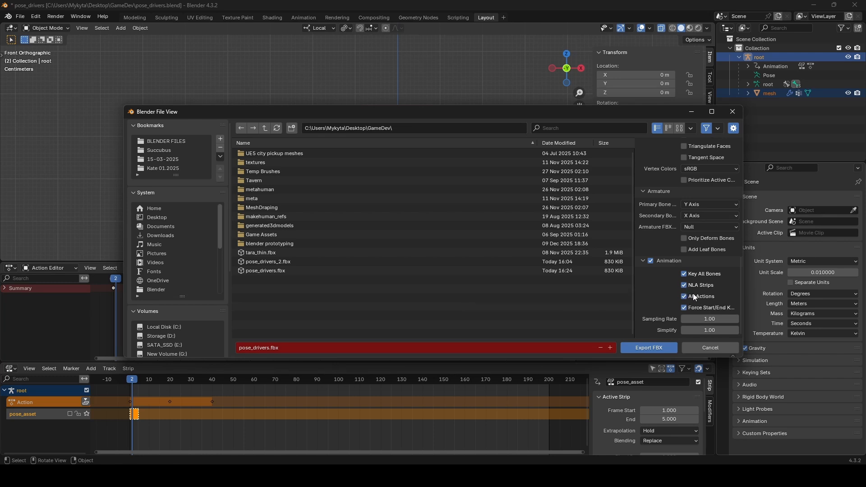
pyautogui.click(686, 286)
pyautogui.click(640, 348)
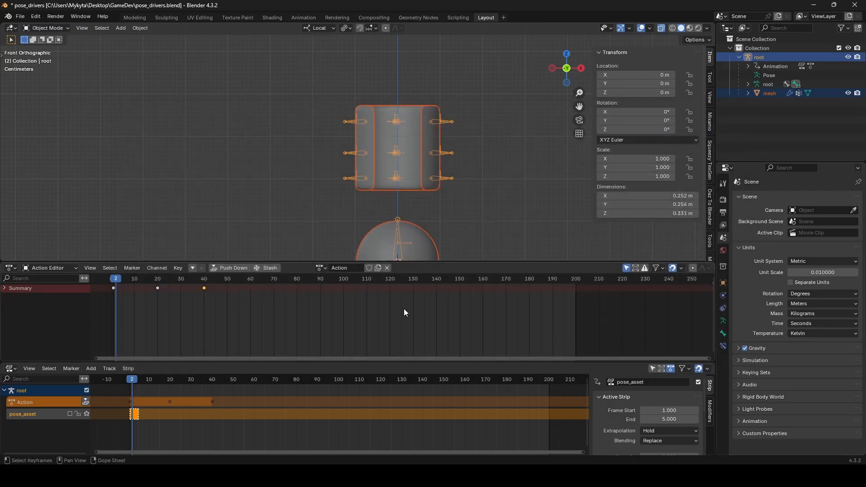
# Switch to Unreal Editor and import pose_drivers.fbx into the PoseAssetTut folder with the Skeleton option set to None
pyautogui.click(276, 474)
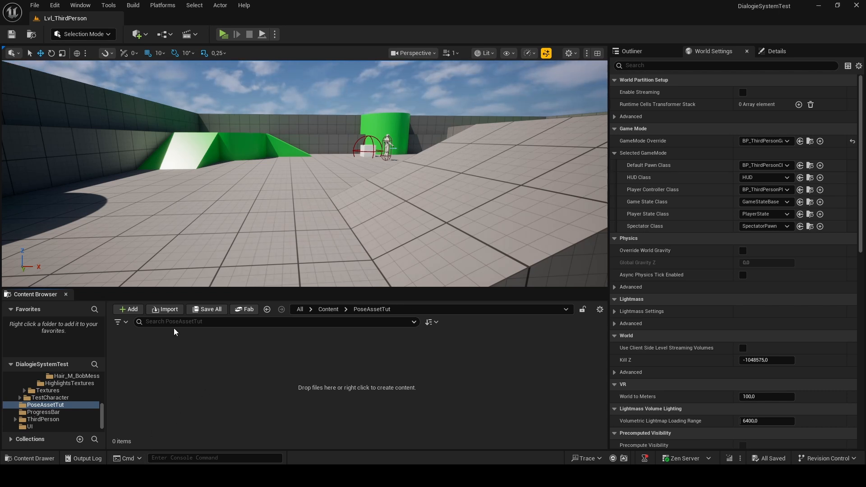
pyautogui.click(165, 309)
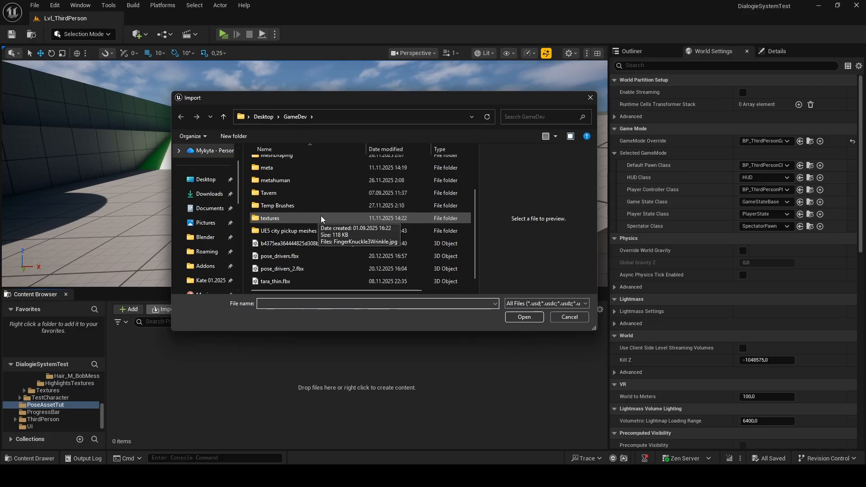
pyautogui.click(280, 256)
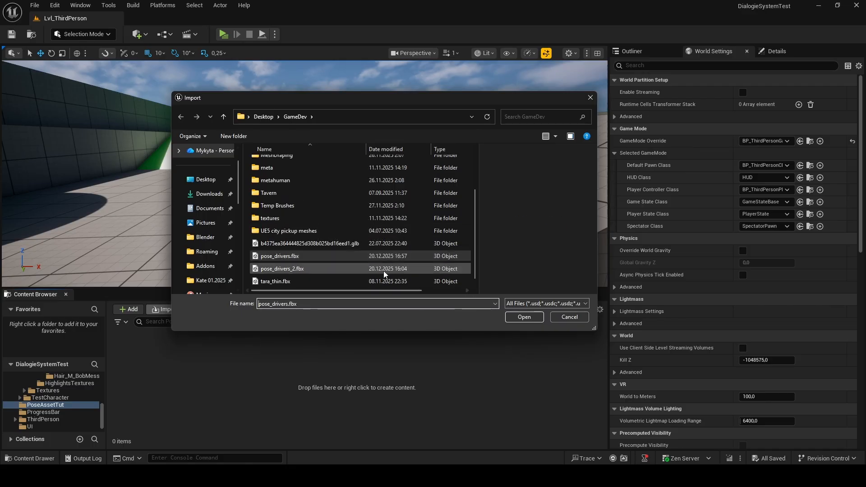
pyautogui.click(523, 317)
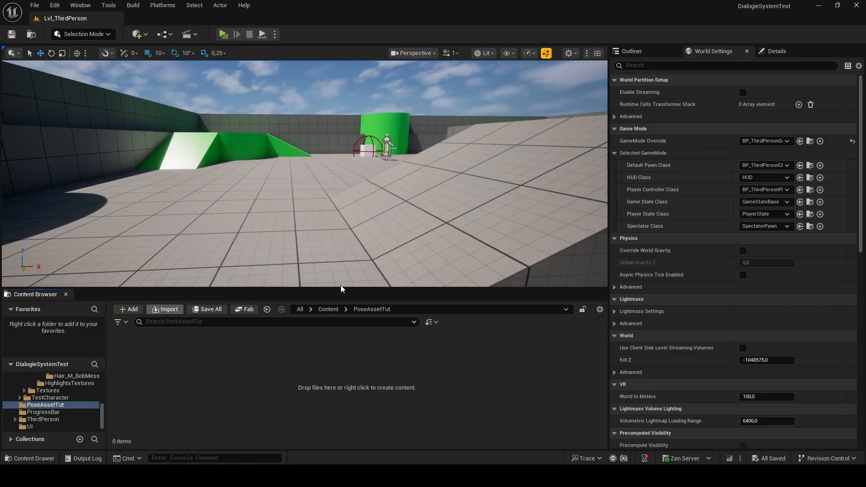
pyautogui.click(264, 179)
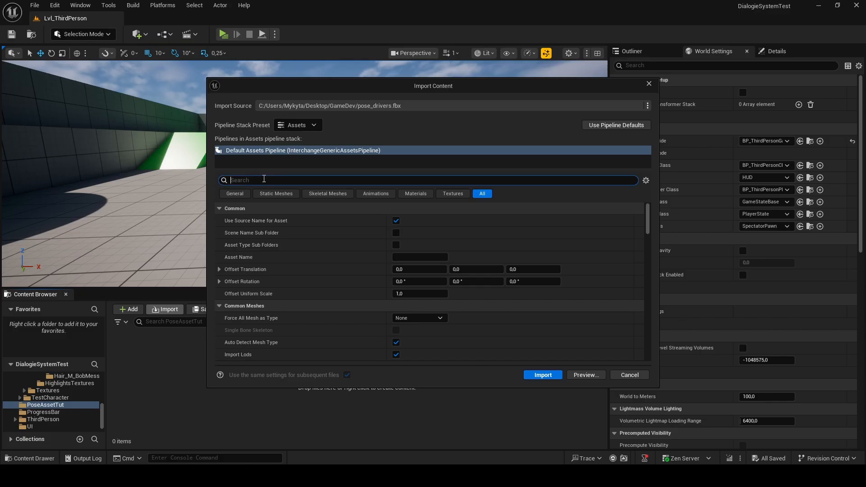
pyautogui.write('skele')
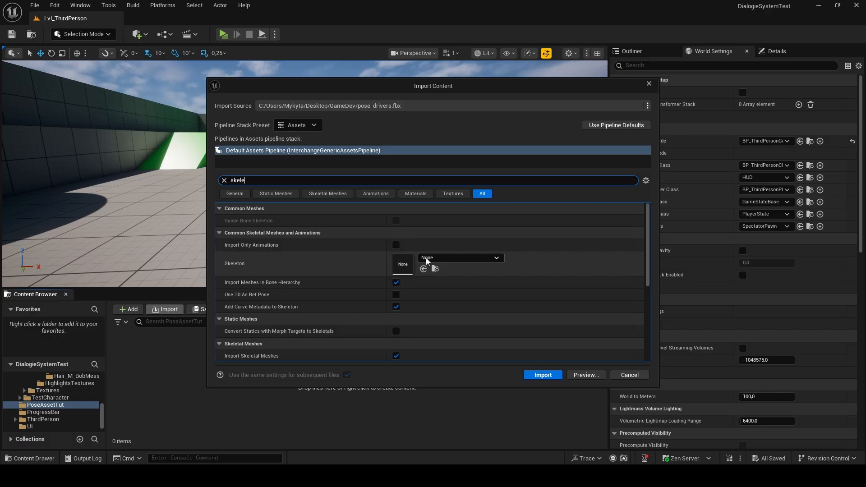
pyautogui.click(544, 378)
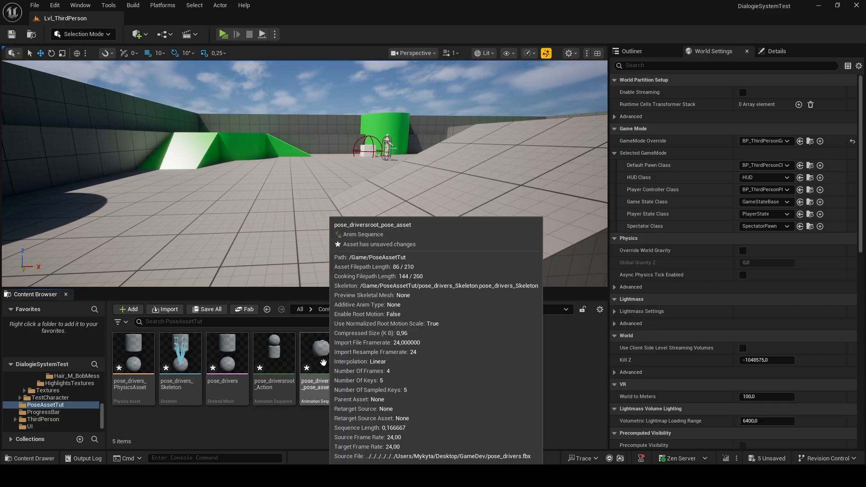
# Rename the imported Action animation to TestAnim and the imported pose_asset animation to PoseAssetAnim
pyautogui.rightClick(281, 384)
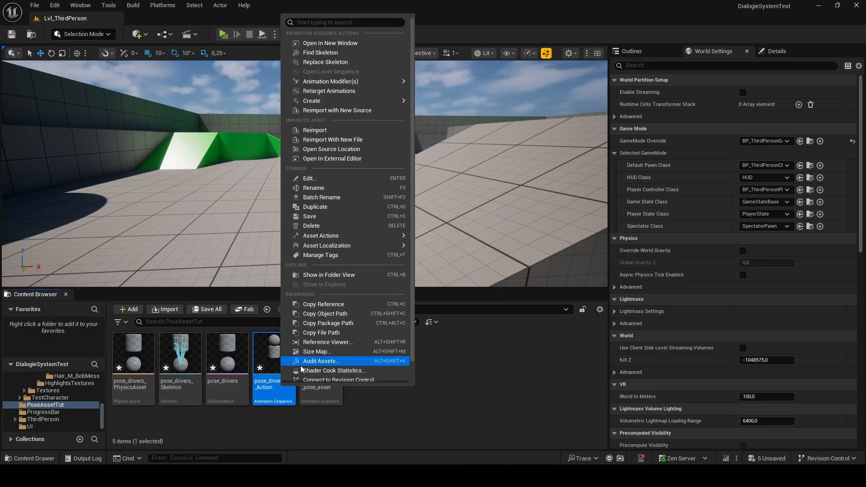
pyautogui.click(331, 188)
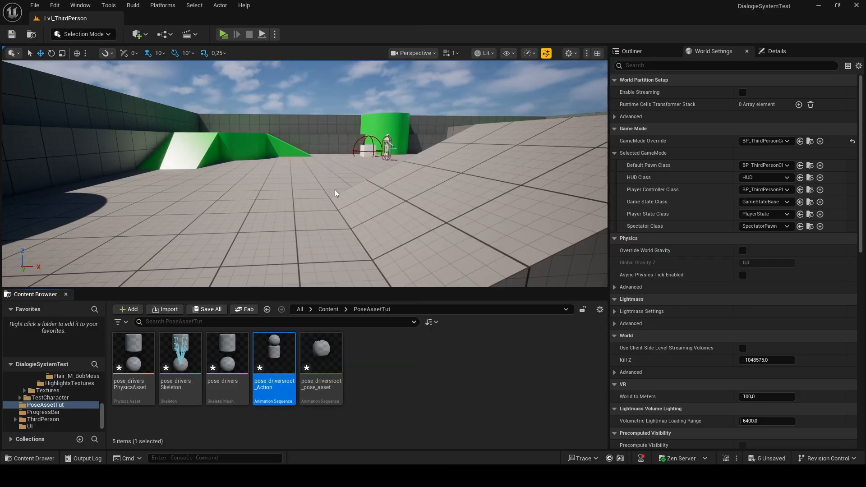
pyautogui.write('TestAnim')
pyautogui.press('Return')
pyautogui.rightClick(270, 369)
pyautogui.click(325, 266)
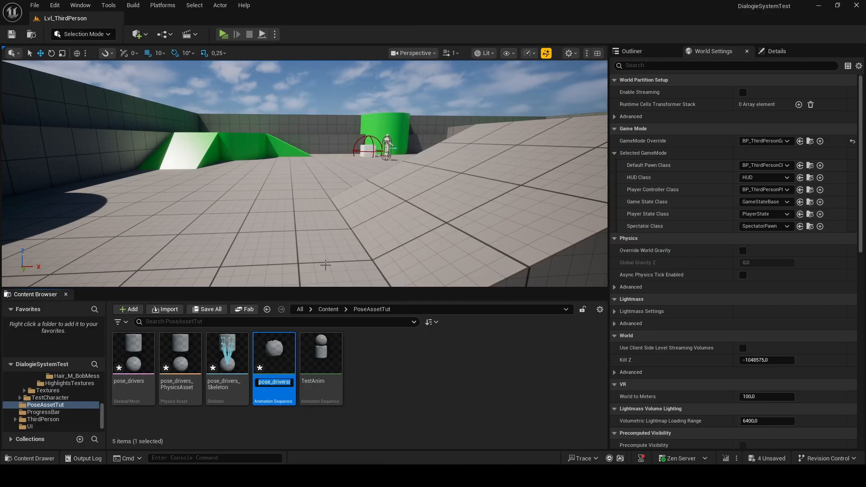
pyautogui.write('PoseAssetAnim')
pyautogui.press('Return')
# Open the pose_drivers skeletal mesh docked beside the level, and preview the TestAnim and PoseAssetAnim animations
pyautogui.moveTo(276, 379)
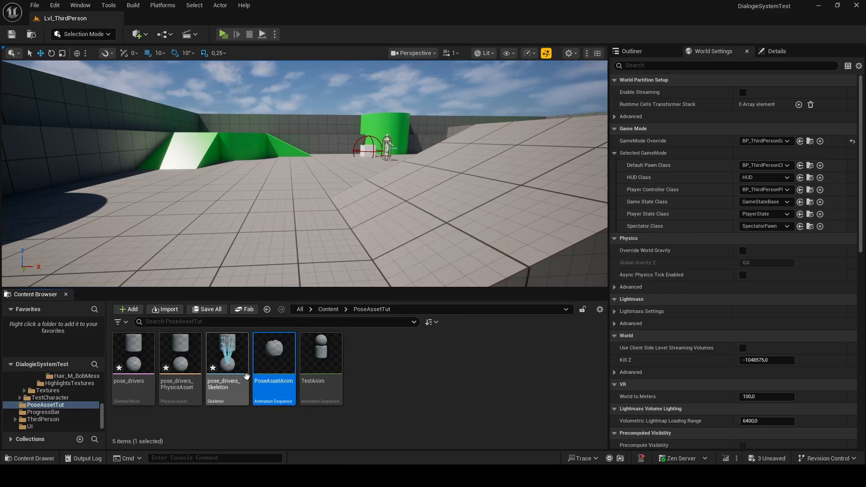
pyautogui.click(132, 358)
pyautogui.doubleClick(133, 358)
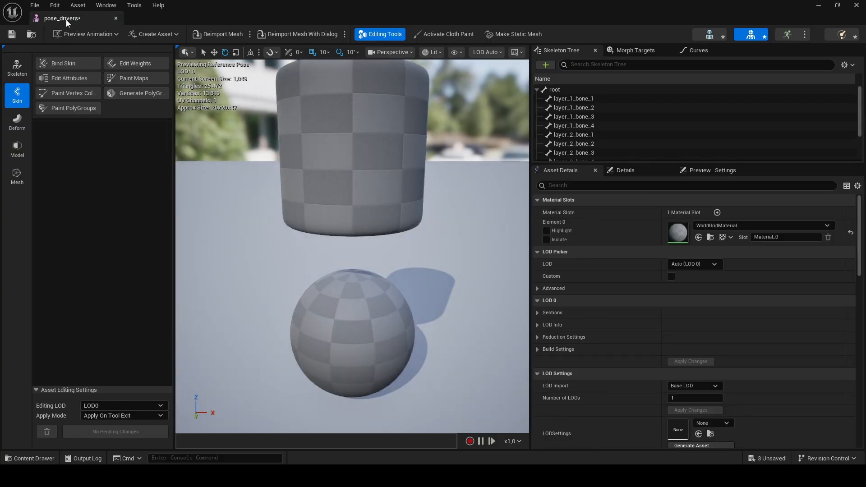
pyautogui.click(66, 20)
pyautogui.click(183, 20)
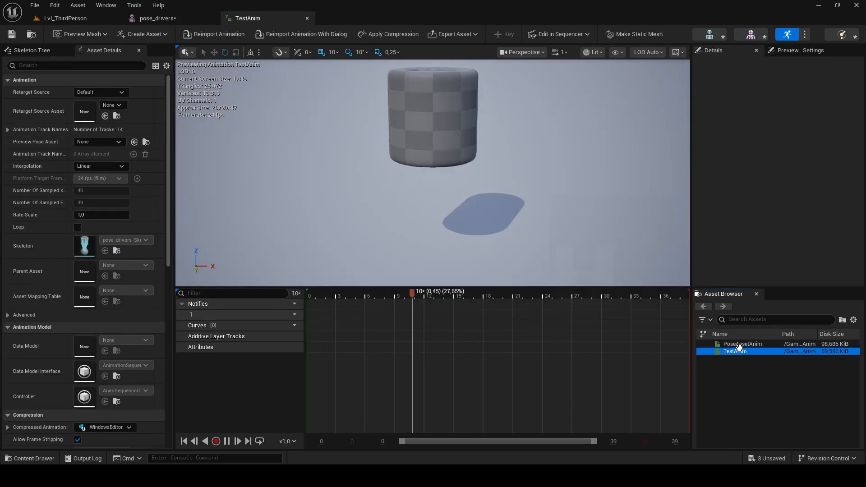
pyautogui.click(740, 344)
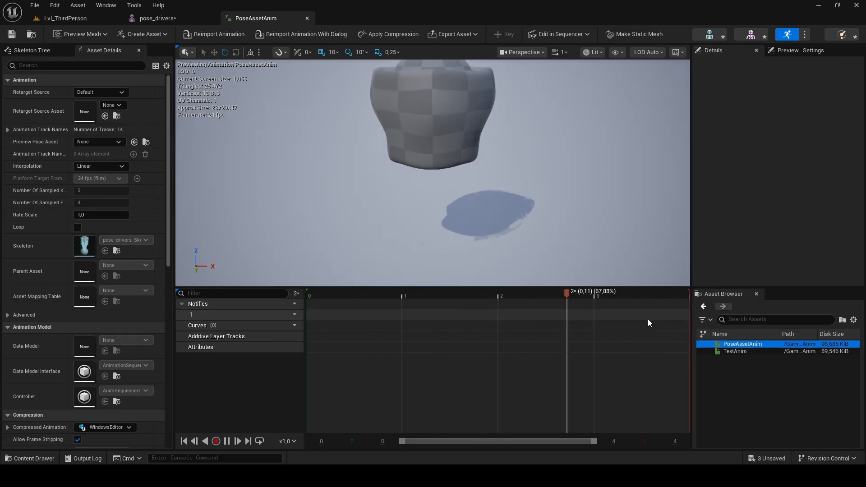
# Create a pose asset from the current PoseAssetAnim animation in the PoseAssetTut folder, named Tutorial_PoseAsset
pyautogui.click(164, 34)
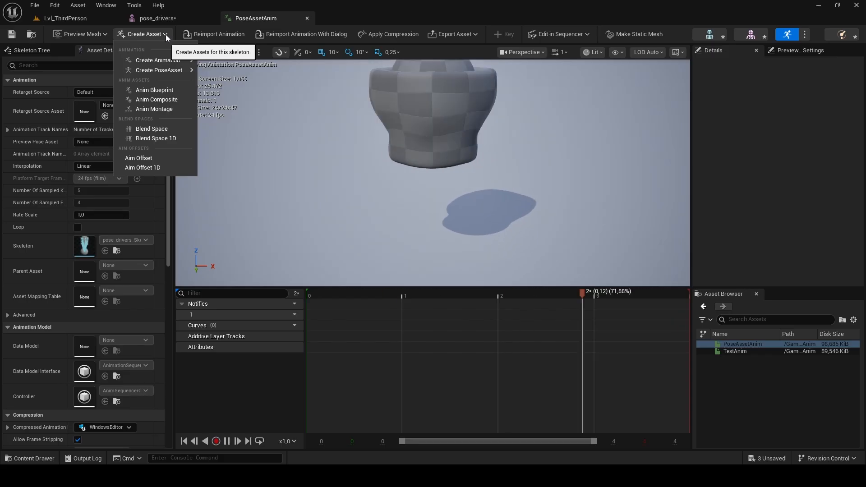
pyautogui.moveTo(161, 69)
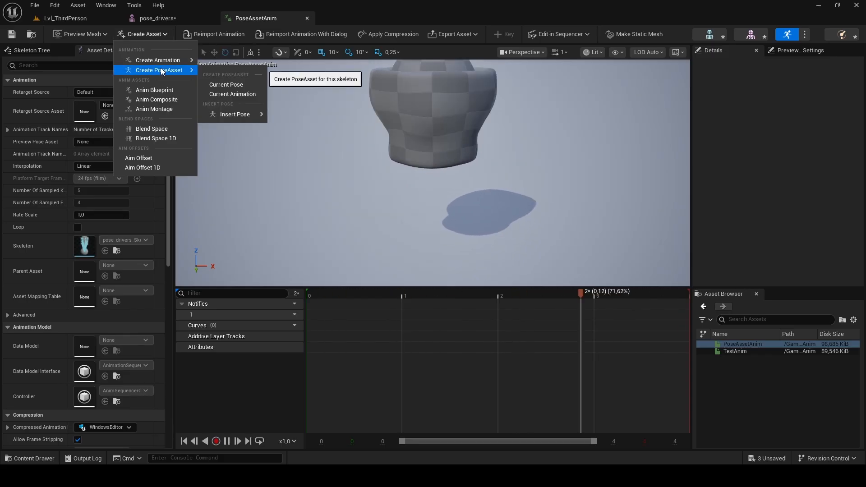
pyautogui.click(220, 93)
pyautogui.click(386, 247)
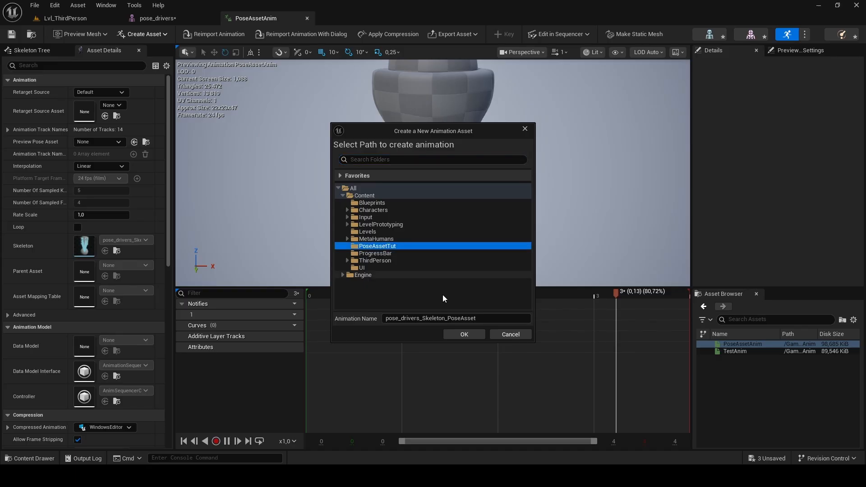
pyautogui.click(477, 319)
pyautogui.hotkey('ctrl', 'a')
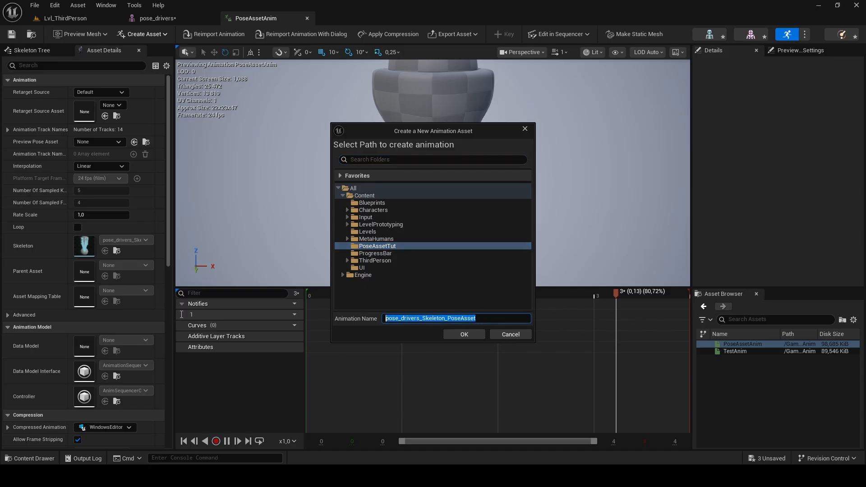
pyautogui.press('Home')
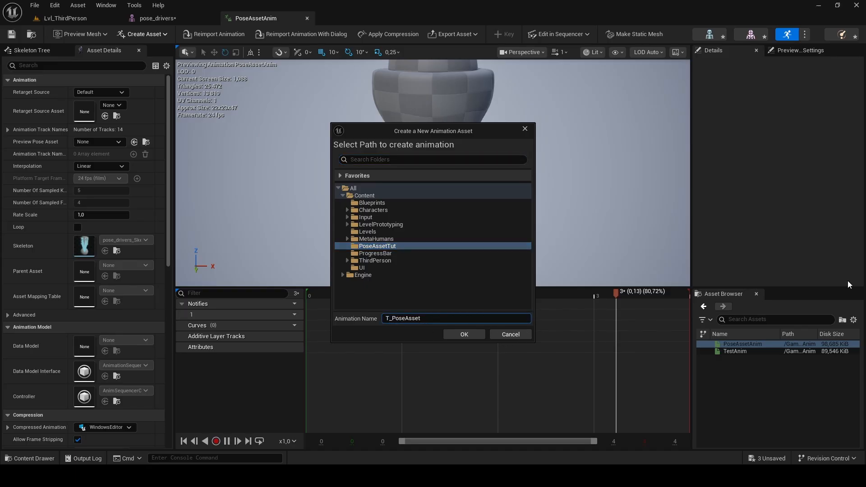
pyautogui.write('Tutorial')
pyautogui.press('Return')
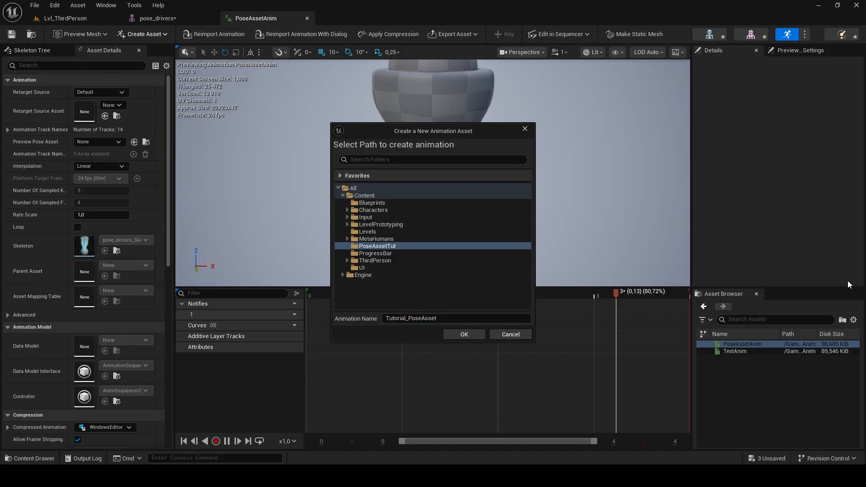
pyautogui.click(464, 335)
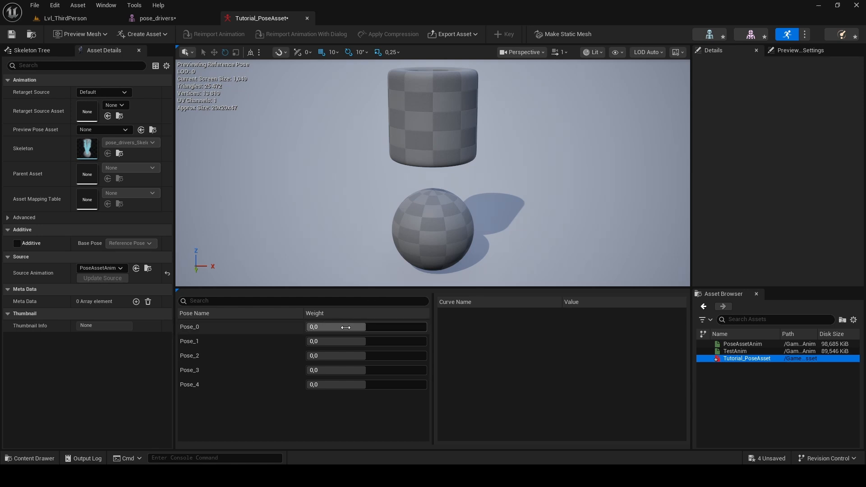
# Try out the weights of Pose_0 and Pose_4 in the pose asset, leaving them at about 0.036 and -0.019
pyautogui.moveTo(345, 327); pyautogui.dragTo(367, 327)
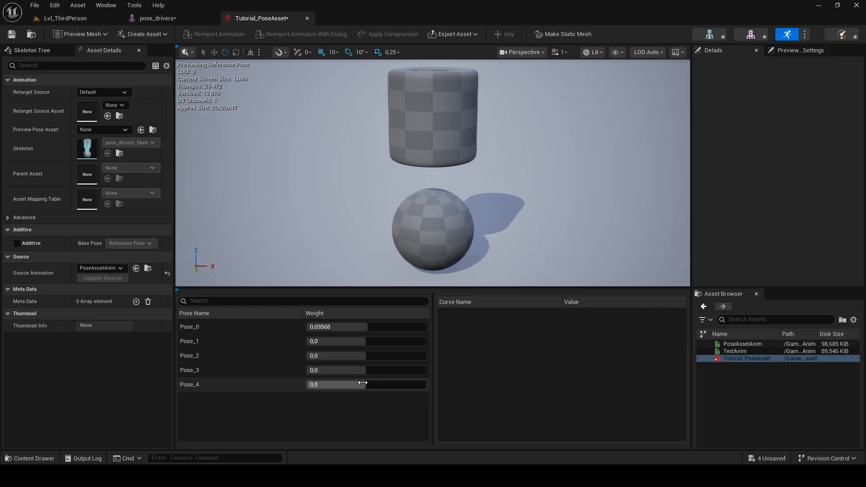
pyautogui.moveTo(367, 386)
pyautogui.mouseDown()
pyautogui.moveTo(423, 385)
pyautogui.moveTo(365, 385)
pyautogui.mouseUp()
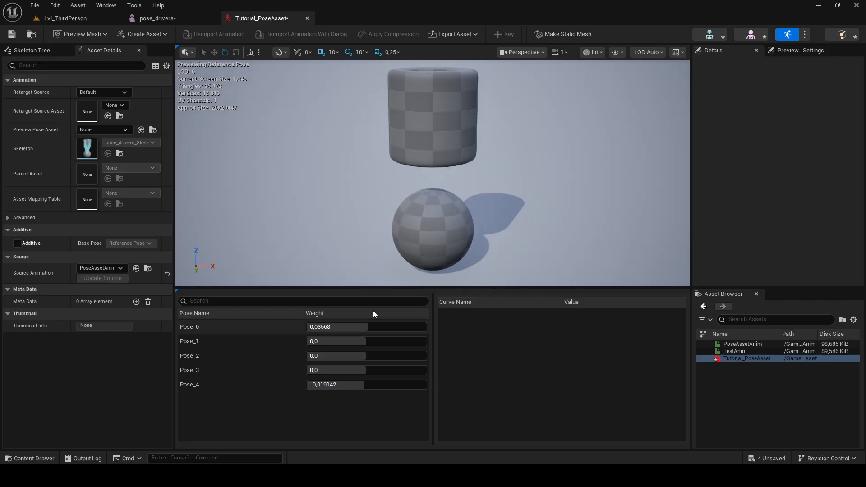
# Try out the weights of Pose_1 and Pose_2, leaving them at about 0.003 and 0.028, and save the pose asset
pyautogui.moveTo(373, 341)
pyautogui.mouseDown()
pyautogui.moveTo(402, 342)
pyautogui.moveTo(365, 342)
pyautogui.moveTo(424, 356)
pyautogui.moveTo(367, 356)
pyautogui.mouseUp()
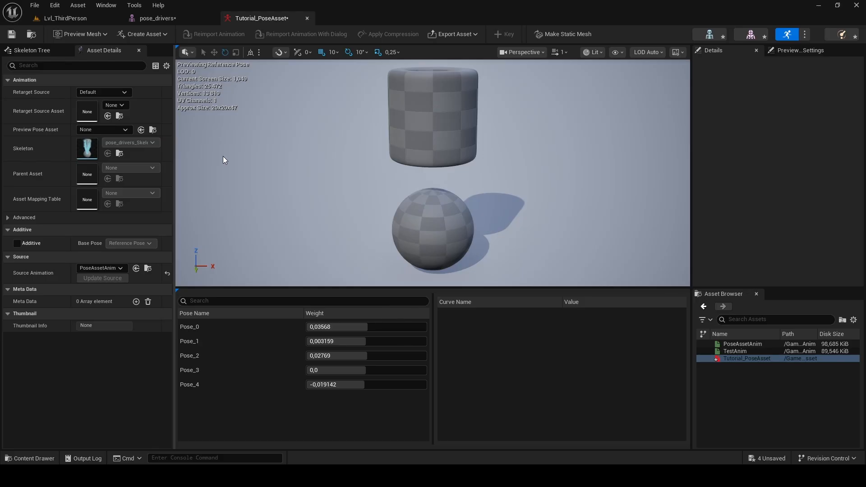
pyautogui.hotkey('ctrl', 's')
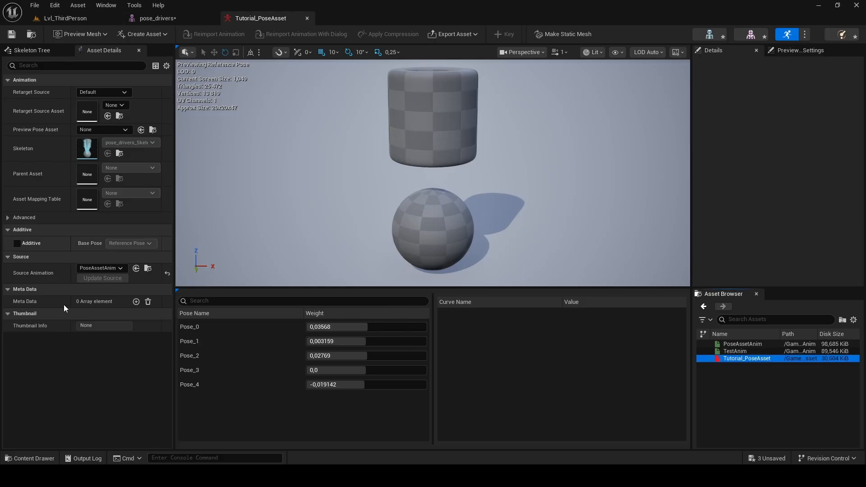
# Create an animation blueprint from pose_drivers_Skeleton in the PoseAssetTut folder, named ABP_PostProcess
pyautogui.click(46, 455)
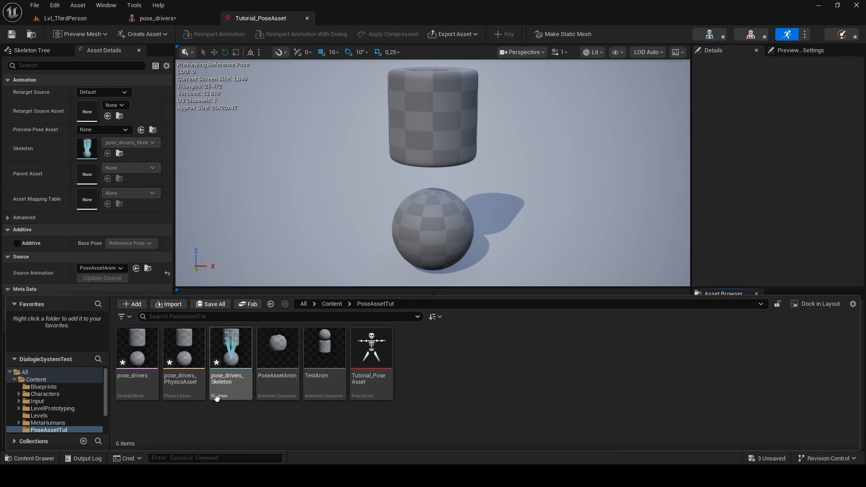
pyautogui.rightClick(230, 361)
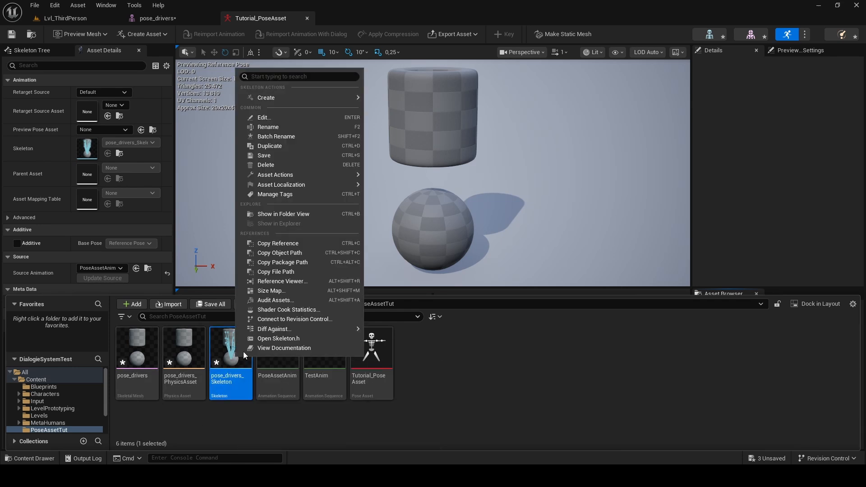
pyautogui.moveTo(291, 95)
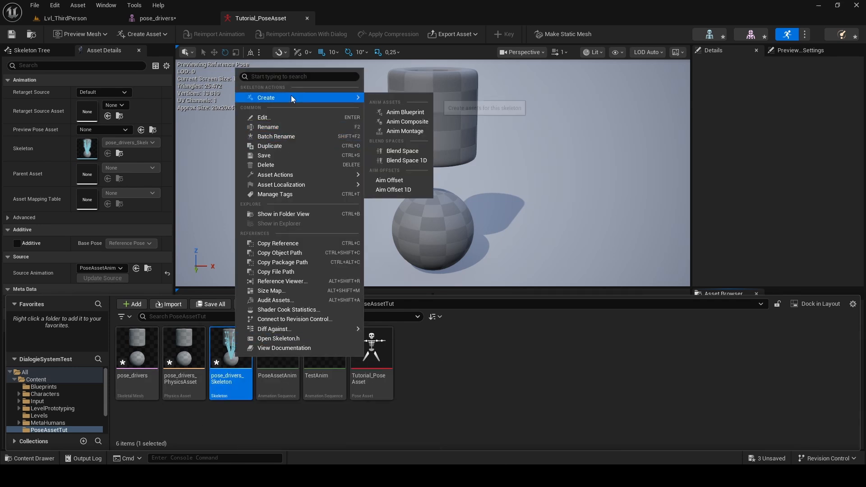
pyautogui.click(402, 111)
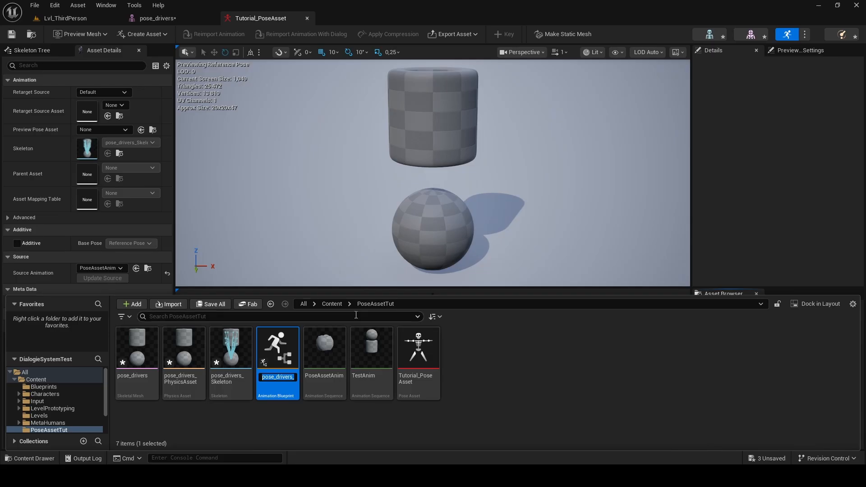
pyautogui.write('A')
pyautogui.write('BP_PostProcess')
pyautogui.press('Return')
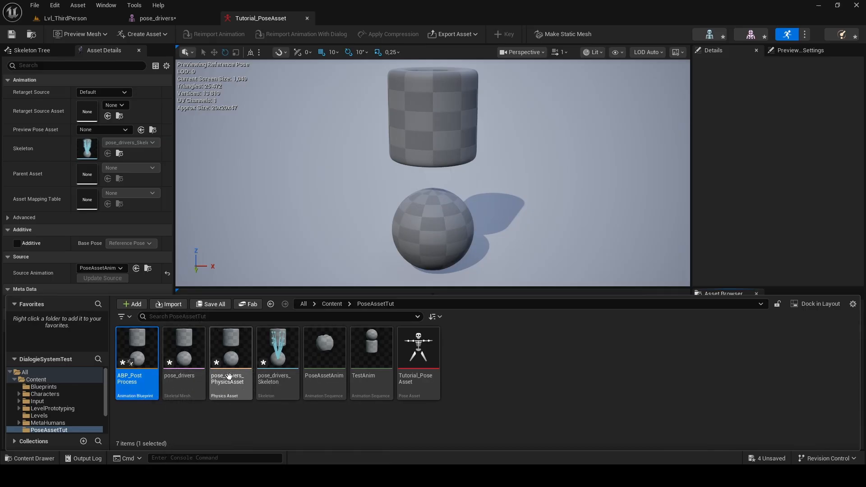
# Rename Pose_0 in Tutorial_PoseAsset to neutral_start
pyautogui.click(192, 21)
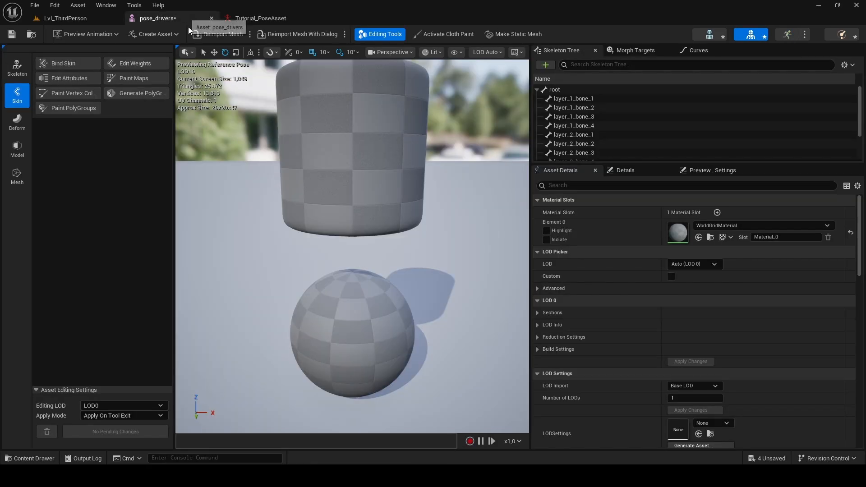
pyautogui.click(255, 18)
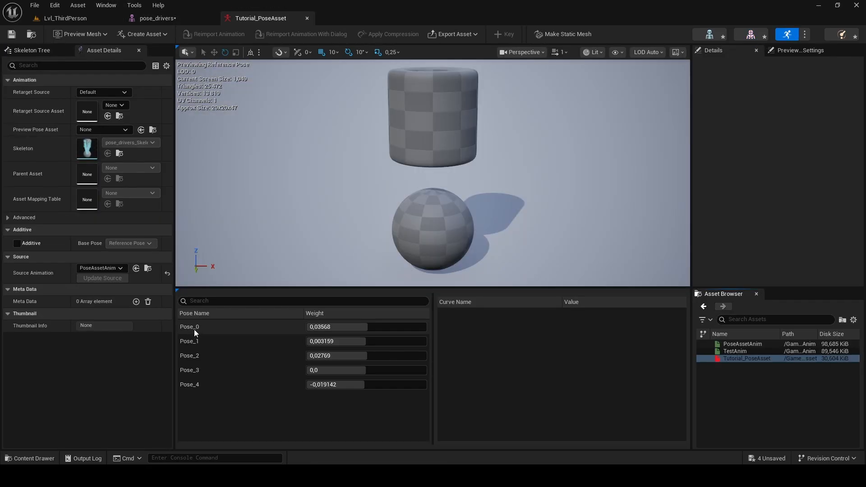
pyautogui.rightClick(190, 327)
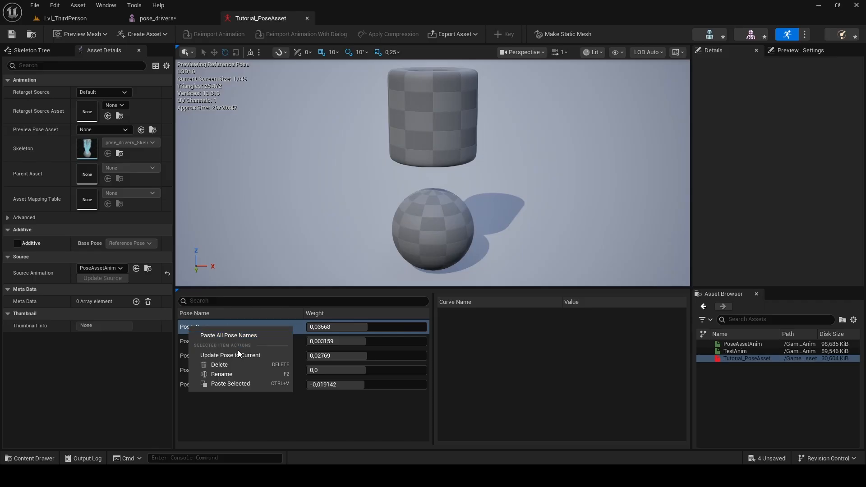
pyautogui.click(221, 374)
pyautogui.write('neutral_start')
pyautogui.press('Return')
# Rename Pose_1 in the pose asset to stage_1
pyautogui.rightClick(193, 385)
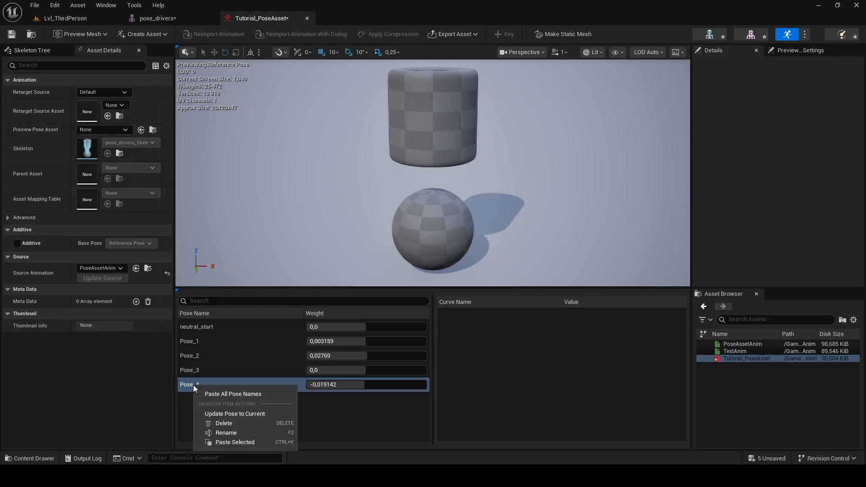
pyautogui.click(226, 432)
pyautogui.doubleClick(212, 336)
pyautogui.write('stage_1')
pyautogui.press('Return')
# Rename Pose_2 to stage_2 and Pose_3 to stage_3, and save the pose asset
pyautogui.click(193, 359)
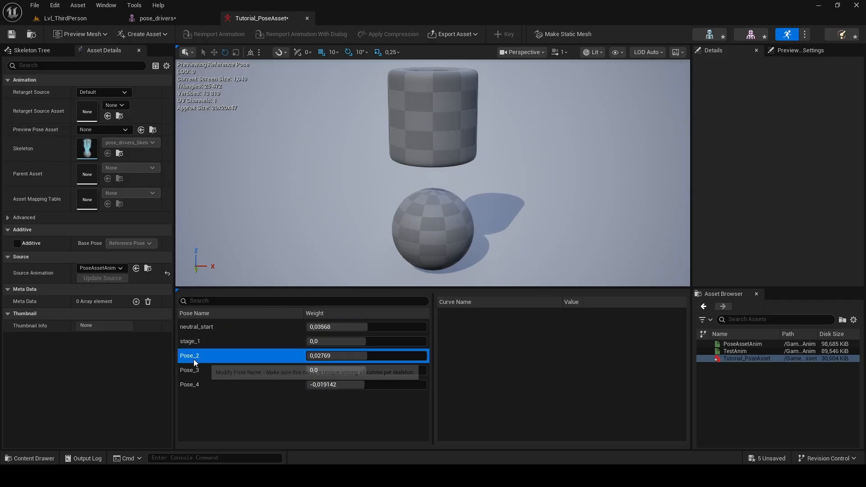
pyautogui.doubleClick(193, 359)
pyautogui.write('stage_2')
pyautogui.press('Return')
pyautogui.doubleClick(195, 368)
pyautogui.write('stage_3')
pyautogui.press('Return')
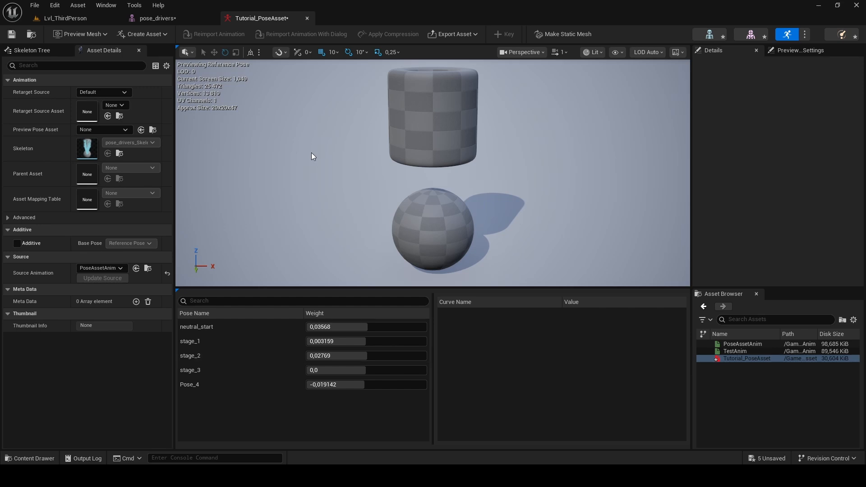
pyautogui.hotkey('ctrl', 's')
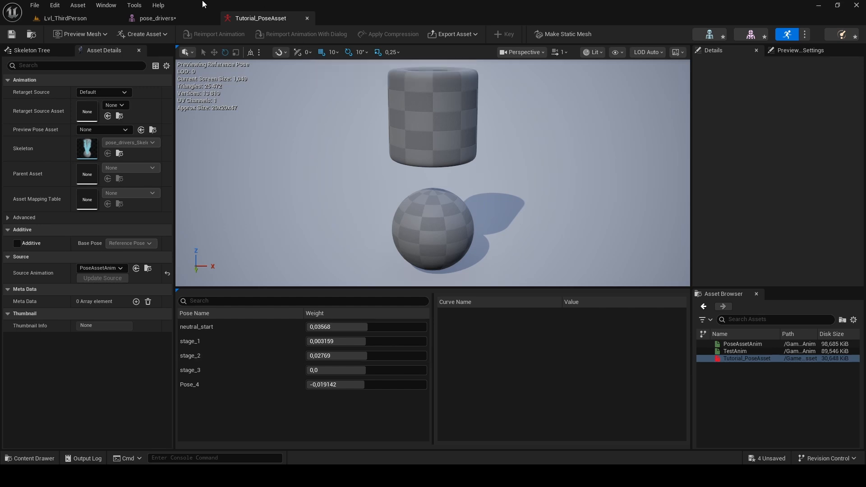
# Open the ABP_PostProcess animation blueprint from the PoseAssetTut folder
pyautogui.click(153, 19)
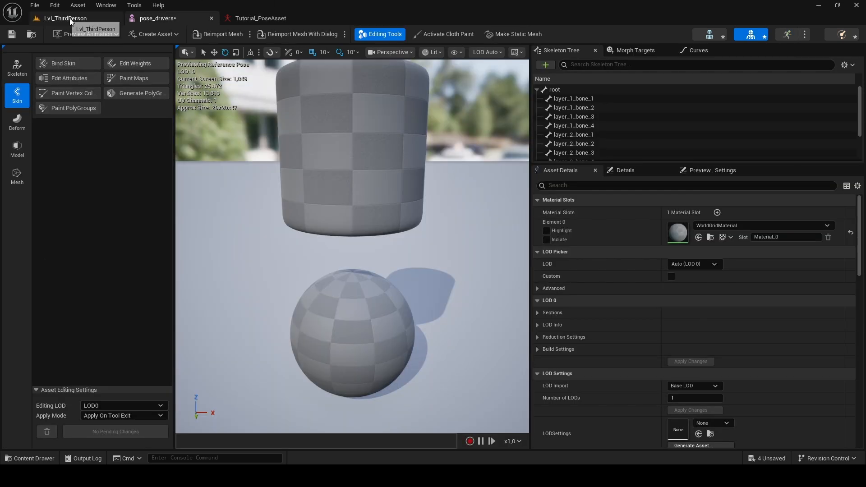
pyautogui.click(25, 458)
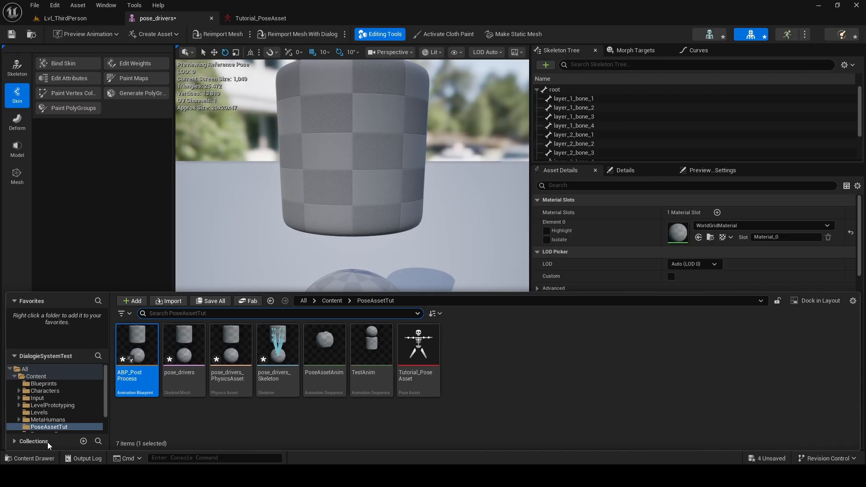
pyautogui.doubleClick(147, 350)
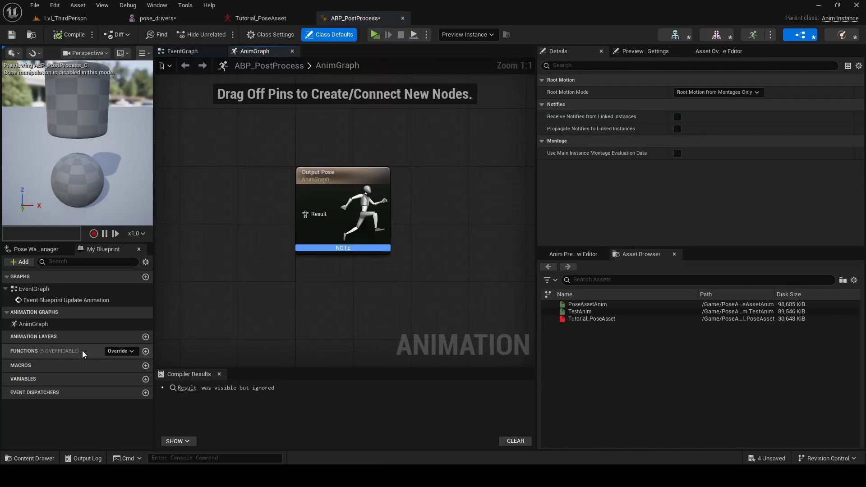
# Add a Pose Driver node feeding the Result of the Output Pose, and align it level with that input
pyautogui.moveTo(242, 324); pyautogui.dragTo(349, 300, button='right')
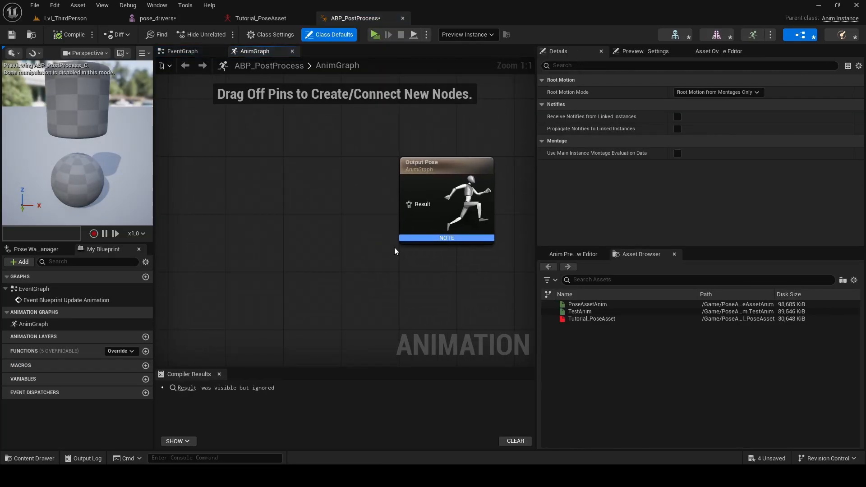
pyautogui.moveTo(409, 204); pyautogui.dragTo(277, 228)
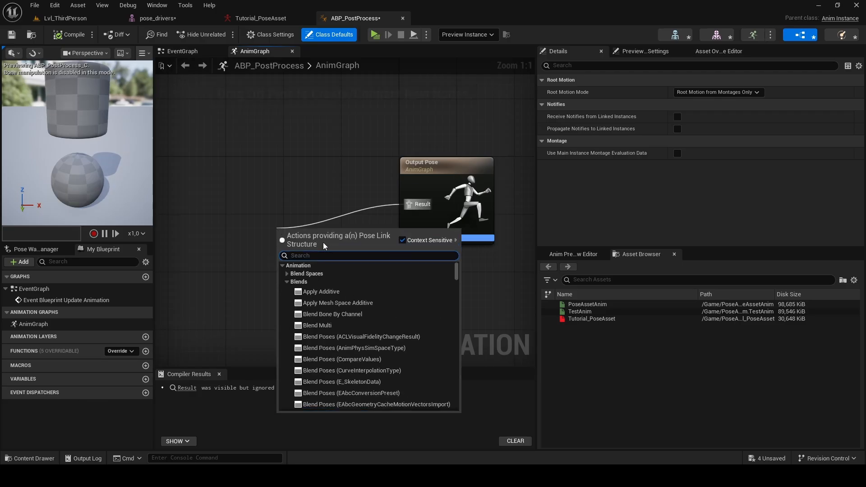
pyautogui.write('pose driver')
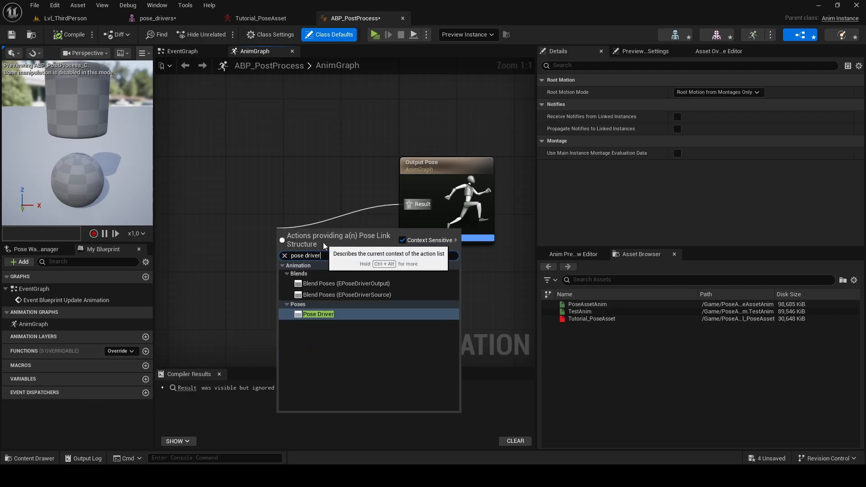
pyautogui.press('Return')
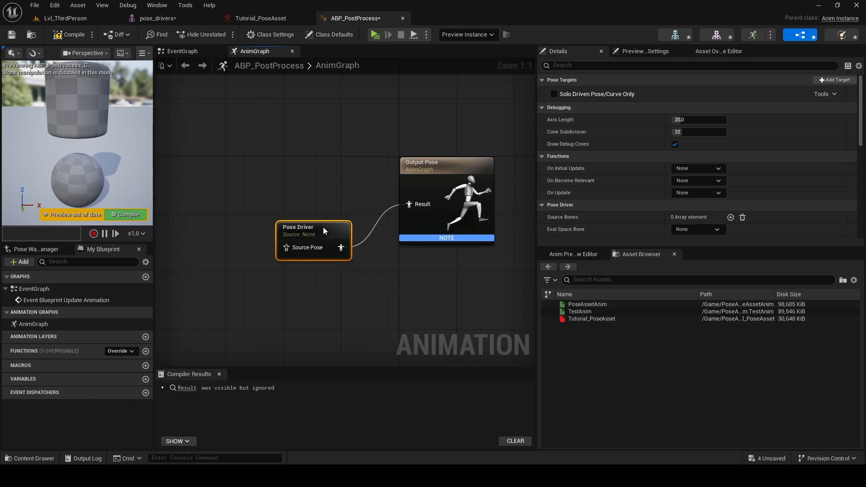
pyautogui.moveTo(323, 227); pyautogui.dragTo(323, 181)
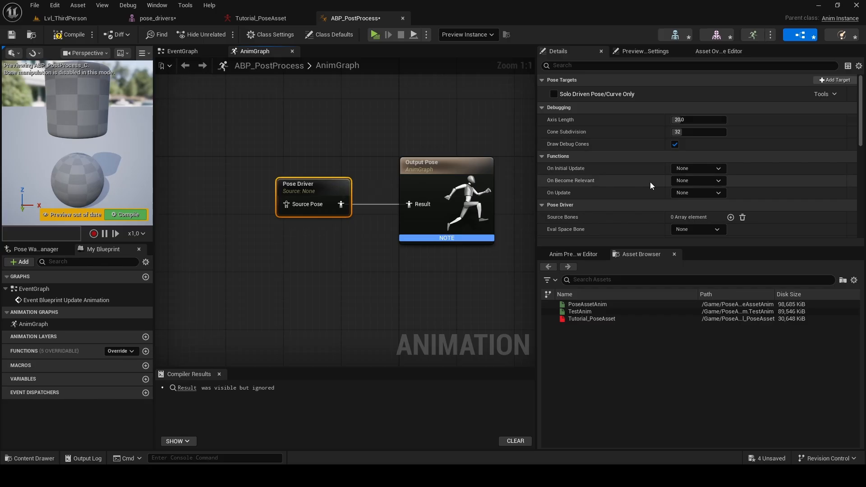
# Add one source bone to the Pose Driver and set it to sphere
pyautogui.scroll(-3, 864, 120)
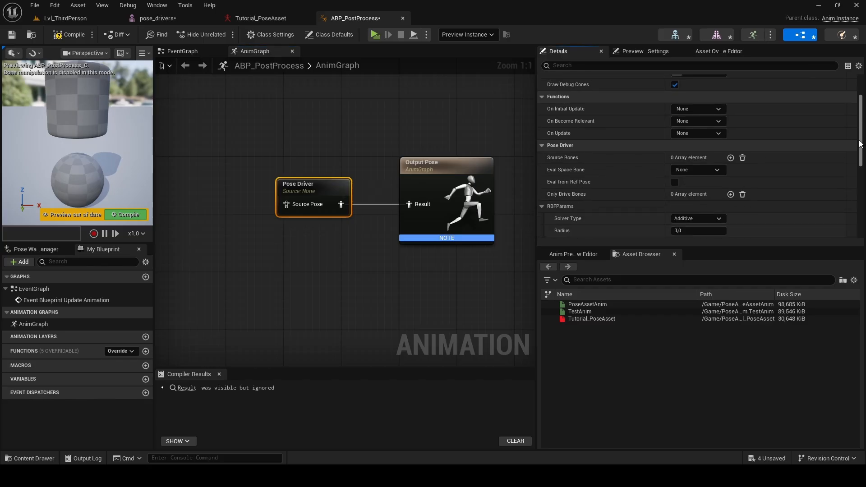
pyautogui.scroll(-1, 859, 141)
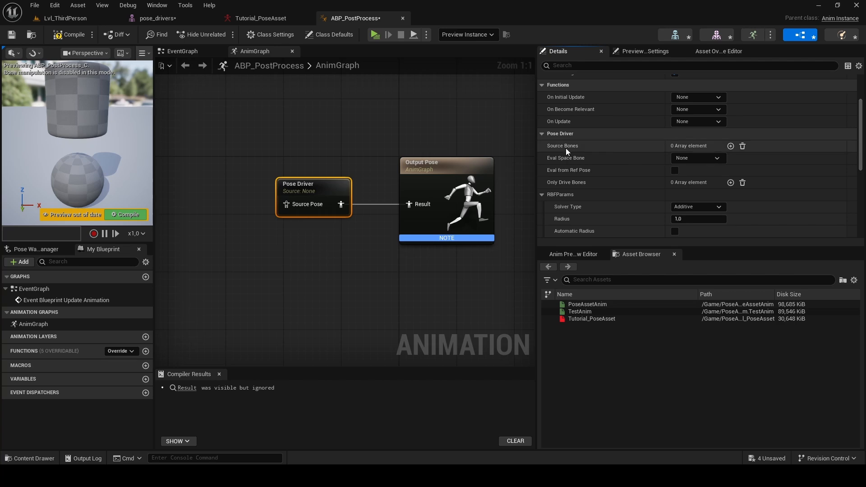
pyautogui.click(731, 147)
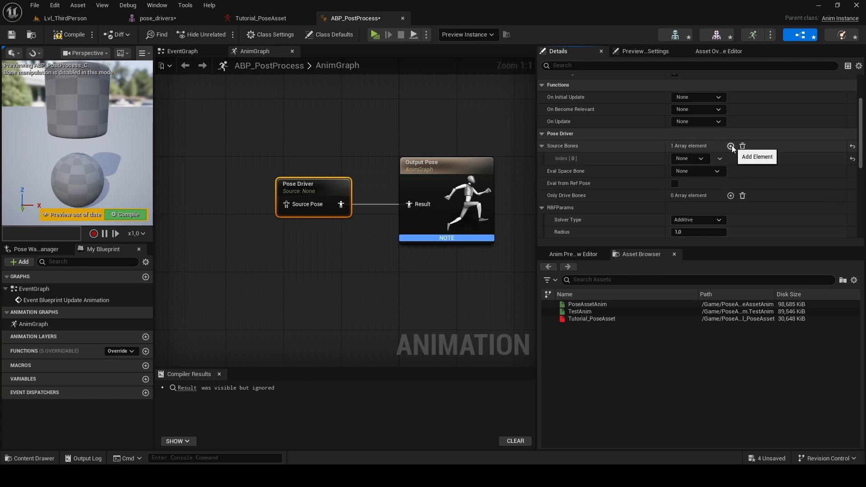
pyautogui.click(702, 160)
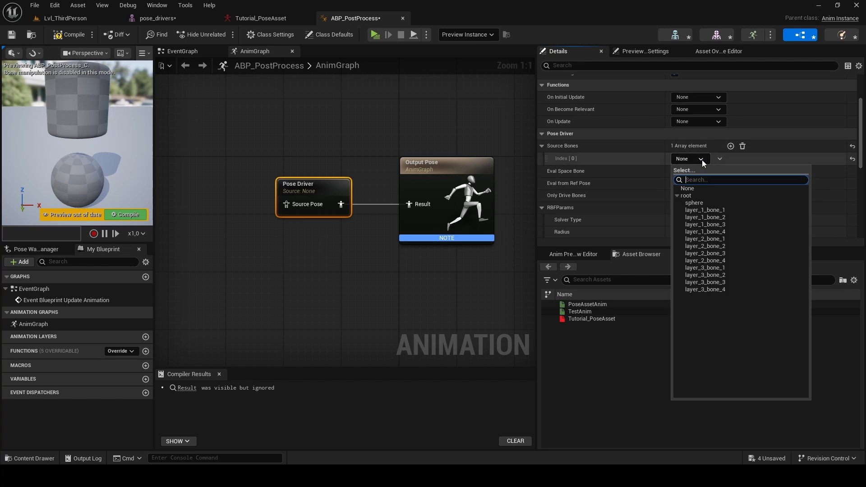
pyautogui.click(697, 204)
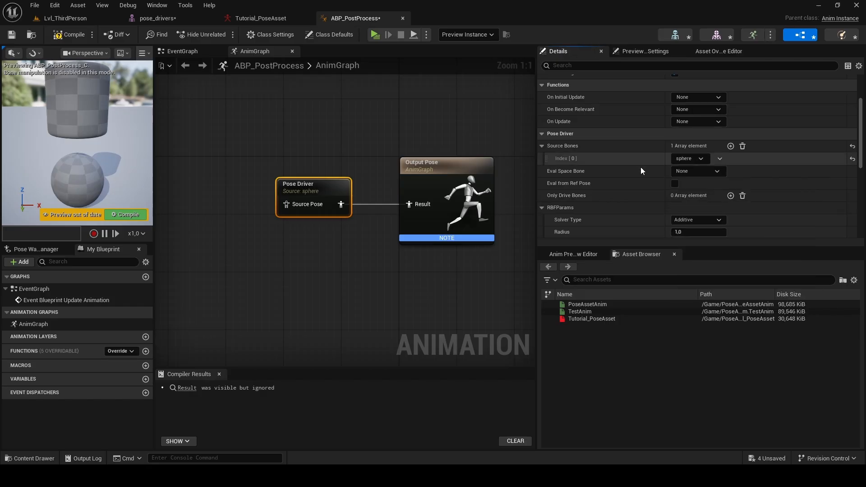
# Assign Tutorial_PoseAsset as the Pose Driver's pose asset, and copy all pose targets from it
pyautogui.moveTo(862, 153); pyautogui.dragTo(861, 219)
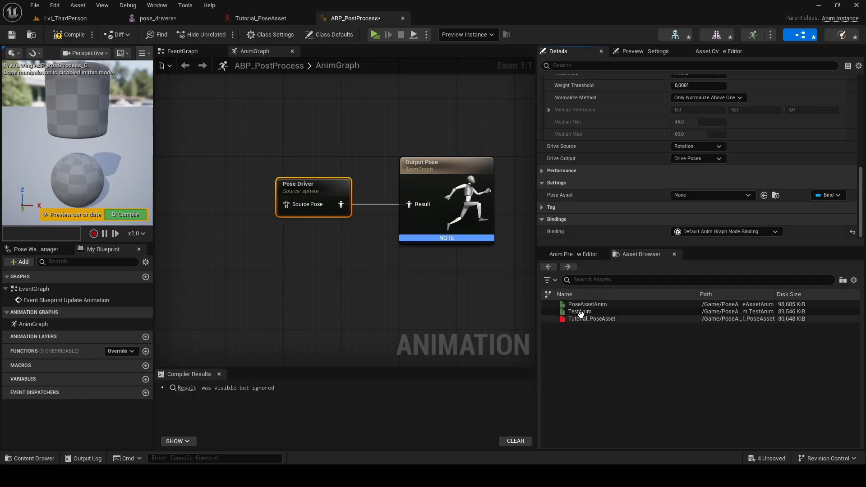
pyautogui.moveTo(579, 319); pyautogui.dragTo(709, 202)
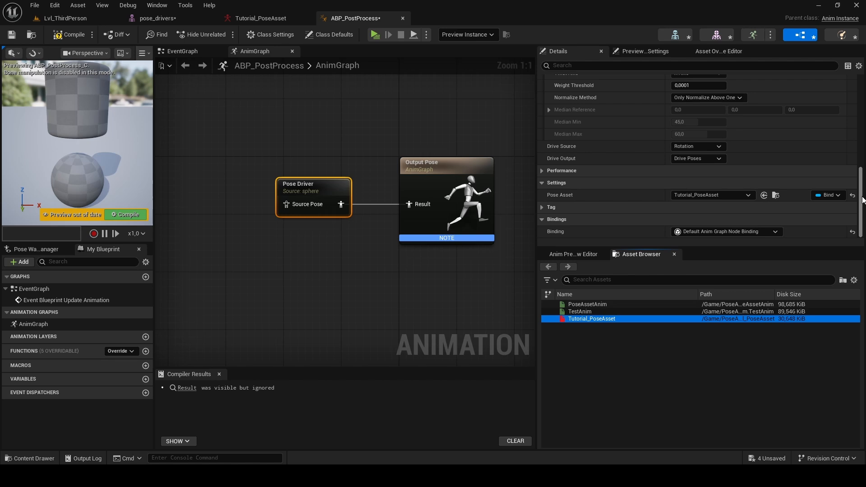
pyautogui.moveTo(861, 199); pyautogui.dragTo(857, 100)
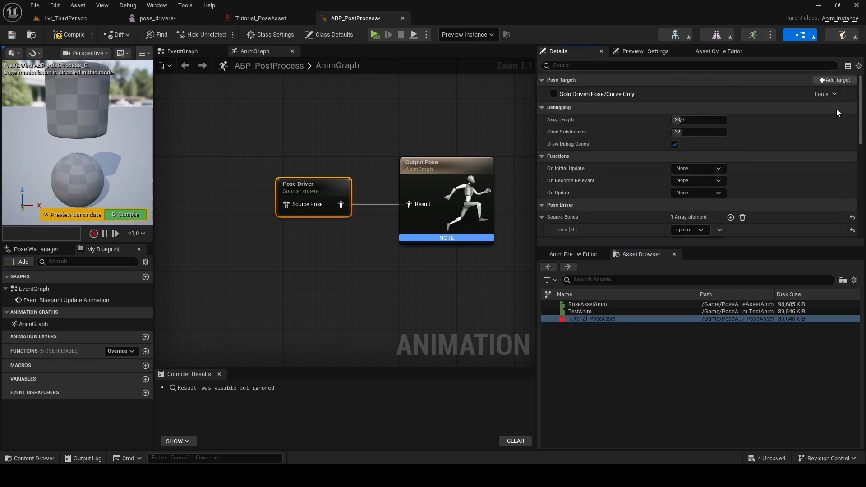
pyautogui.click(835, 94)
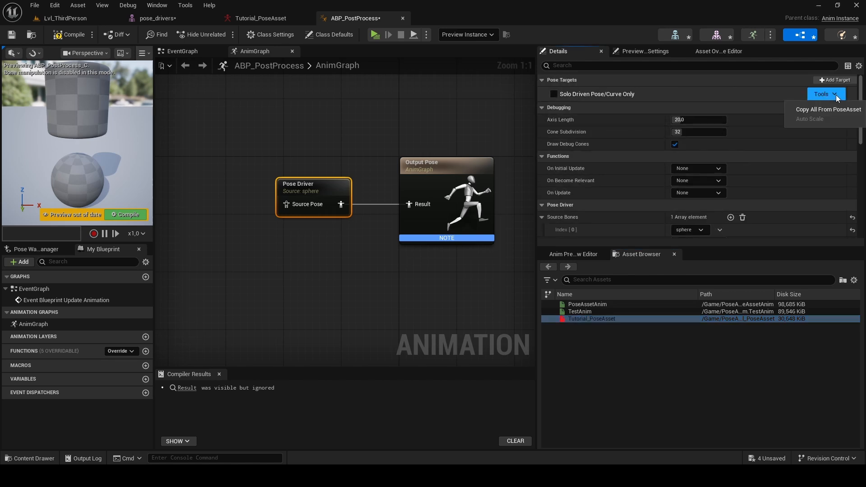
pyautogui.click(811, 109)
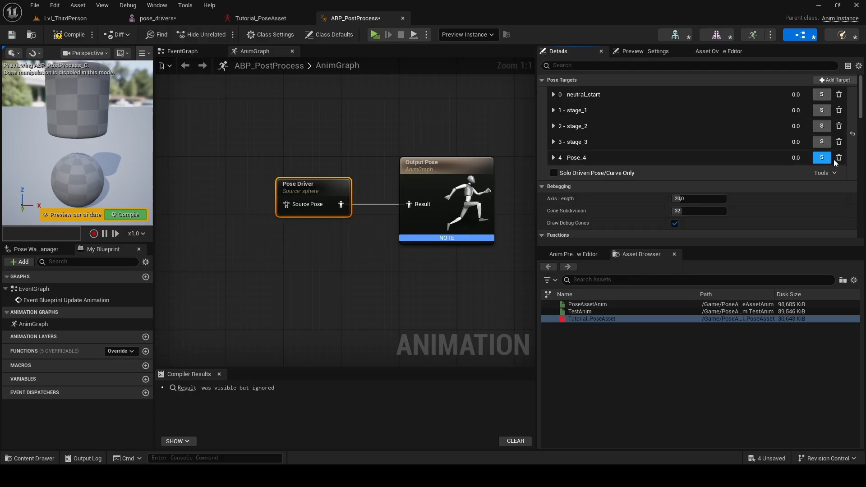
pyautogui.click(825, 172)
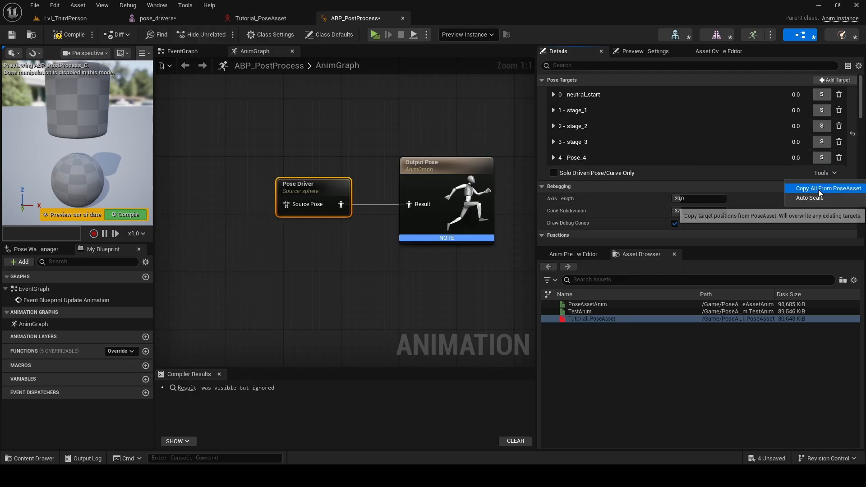
pyautogui.click(820, 189)
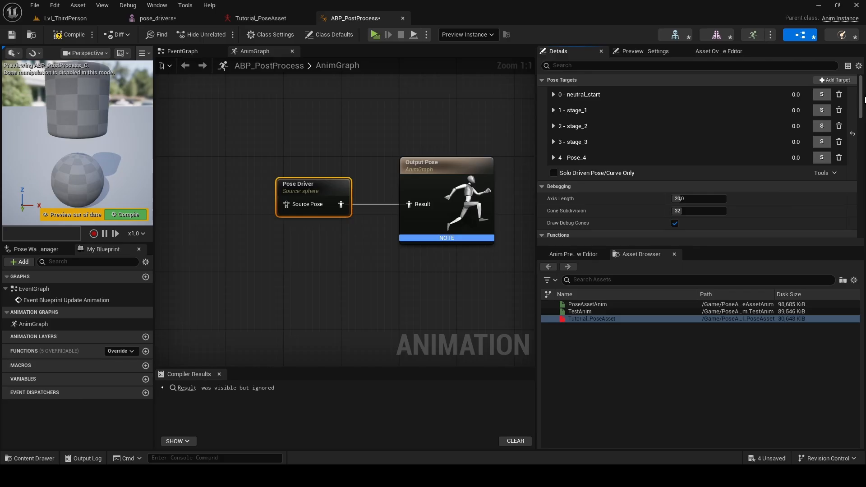
pyautogui.moveTo(861, 116); pyautogui.dragTo(861, 146)
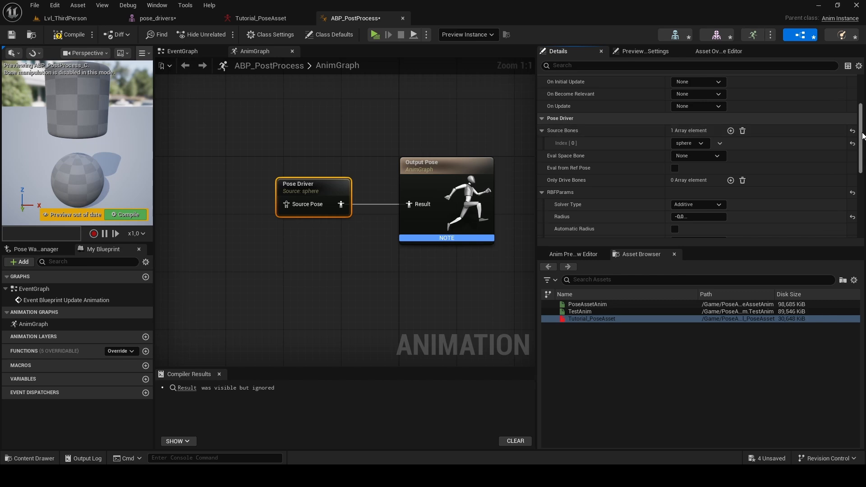
# Set the Pose Driver's drive source to Translation
pyautogui.scroll(-3, 860, 163)
pyautogui.scroll(-1, 859, 164)
pyautogui.scroll(-3, 859, 169)
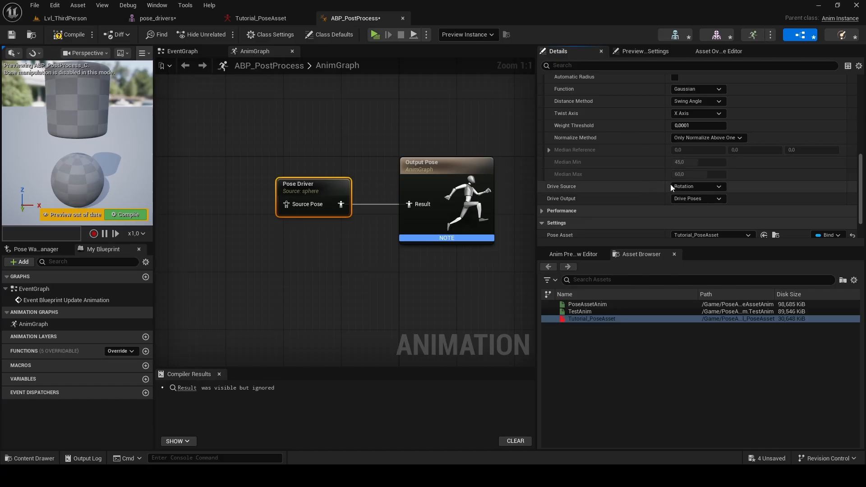
pyautogui.click(713, 187)
pyautogui.click(693, 204)
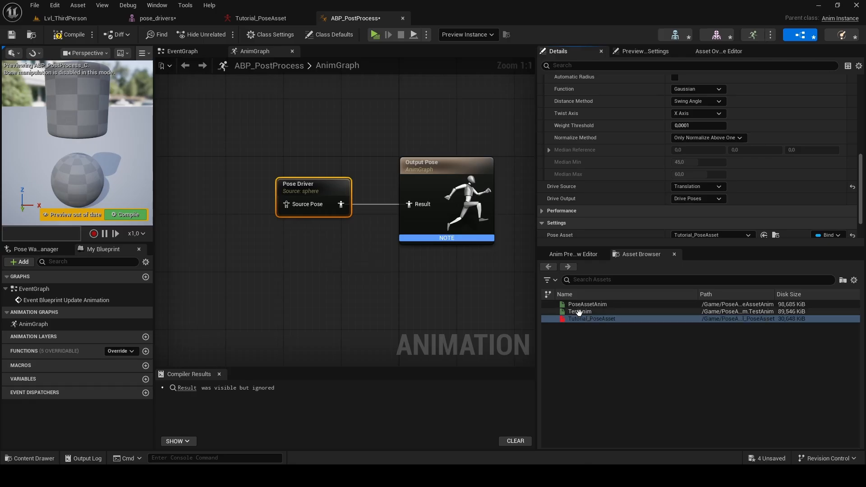
# Add a TestAnim sequence player feeding the Pose Driver's Source Pose, align it level with that node, and enable Loop Animation
pyautogui.moveTo(579, 312); pyautogui.dragTo(181, 233)
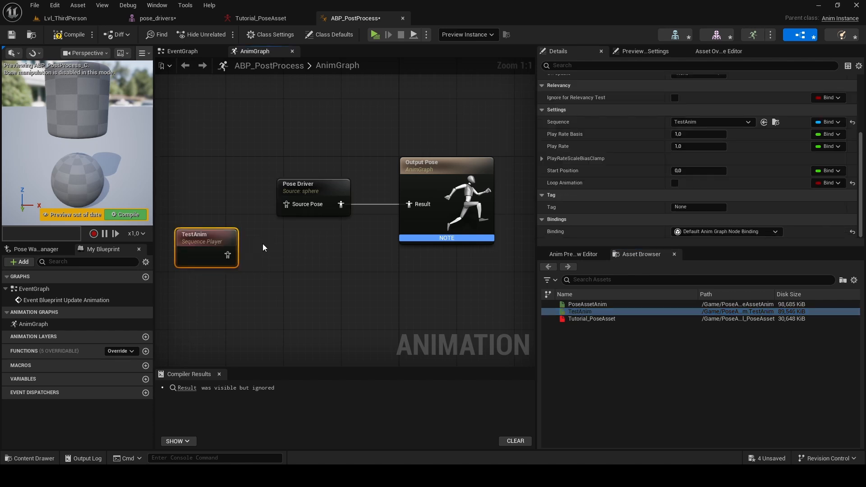
pyautogui.moveTo(226, 254); pyautogui.dragTo(287, 205)
pyautogui.moveTo(209, 234); pyautogui.dragTo(209, 183)
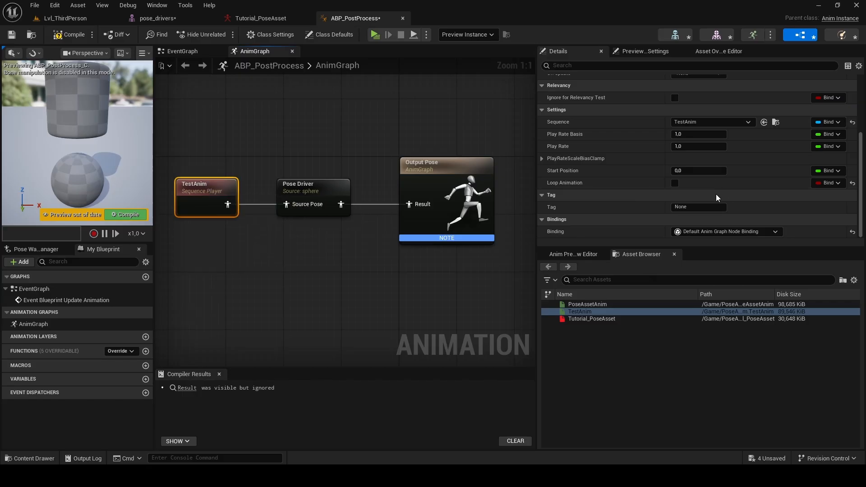
pyautogui.click(675, 184)
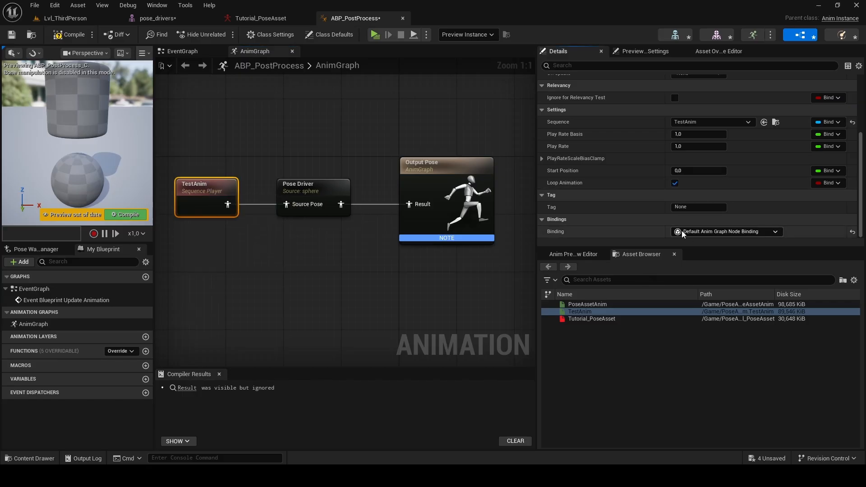
# Compile the animation blueprint and examine the moving tube and sphere in the preview
pyautogui.click(128, 215)
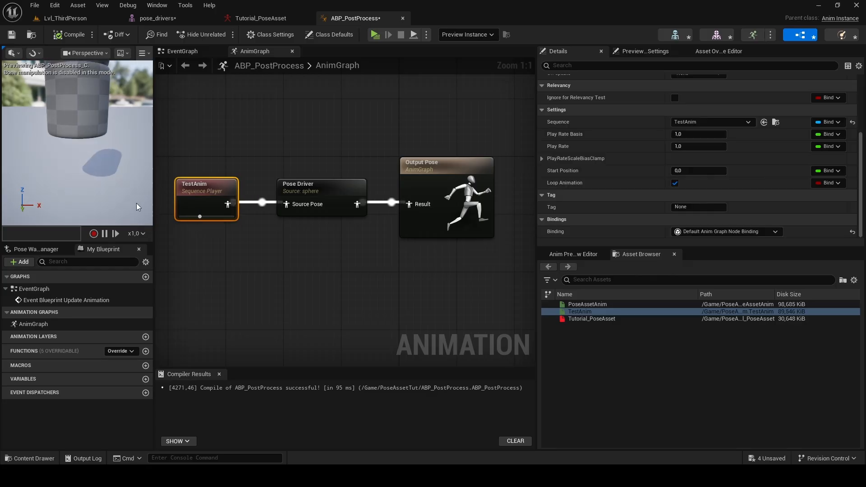
pyautogui.scroll(-5, 94, 149)
pyautogui.scroll(5, 92, 149)
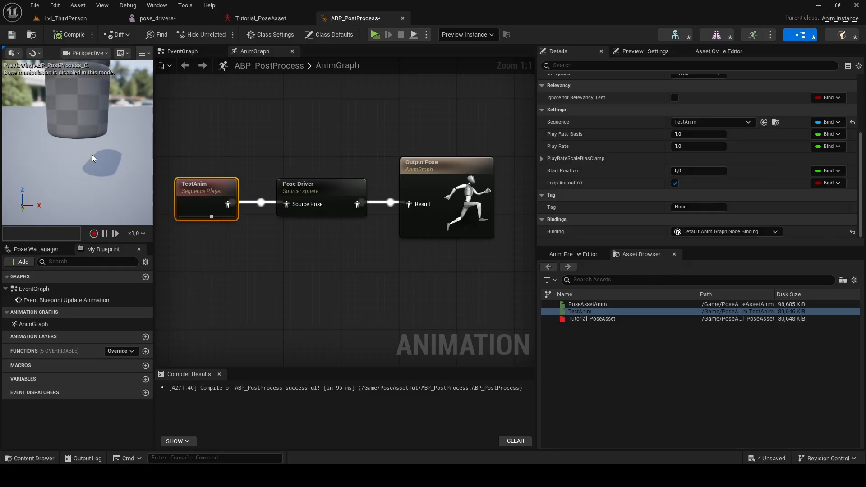
pyautogui.scroll(-5, 76, 130)
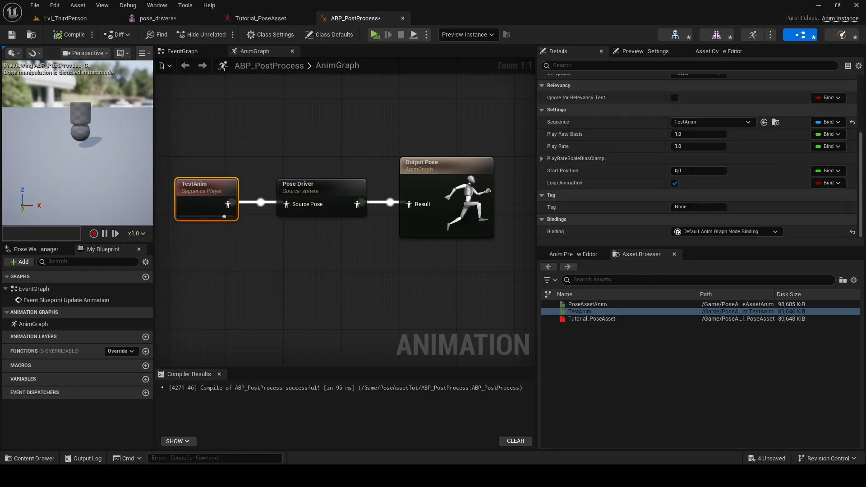
pyautogui.scroll(8, 76, 131)
pyautogui.scroll(-5, 77, 131)
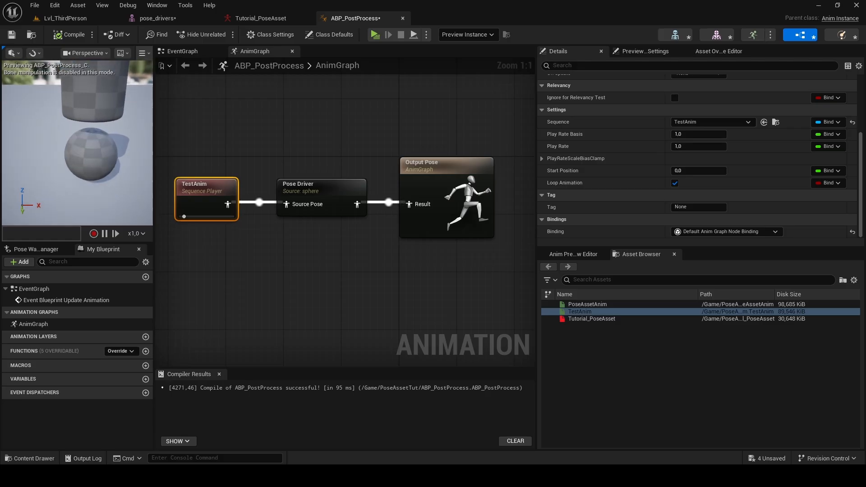
pyautogui.scroll(2, 76, 131)
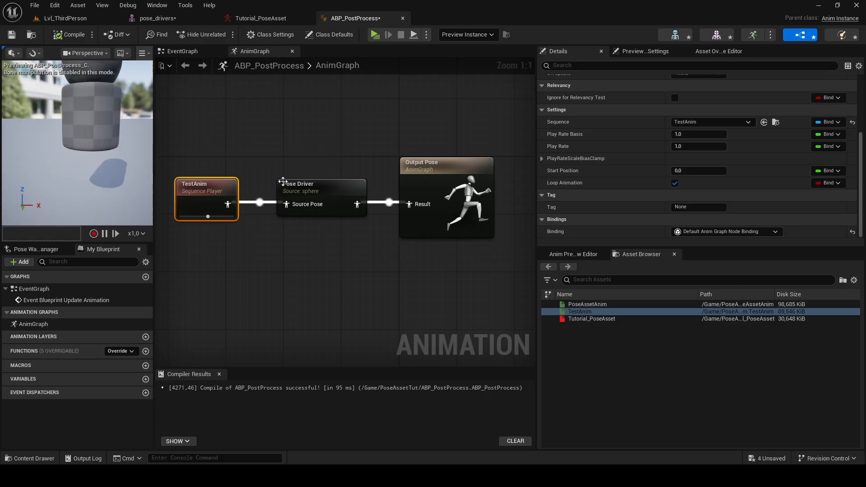
# Add twelve Only Drive Bones entries to the Pose Driver
pyautogui.click(314, 182)
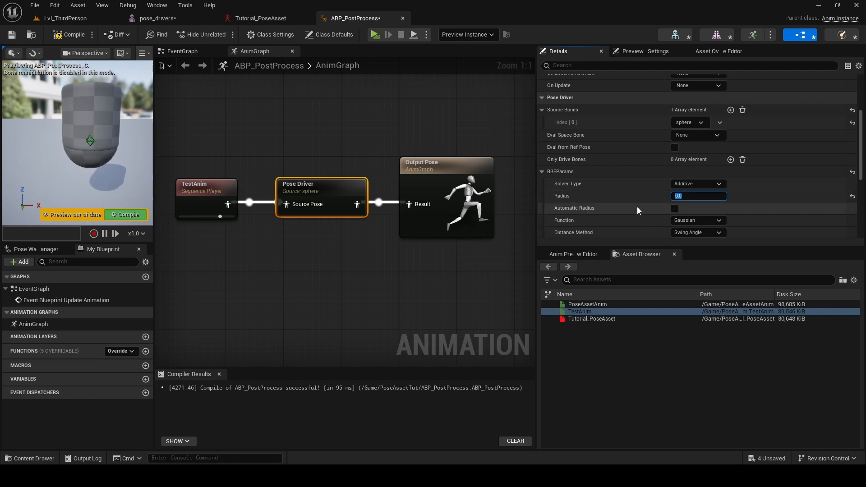
pyautogui.scroll(-3, 637, 206)
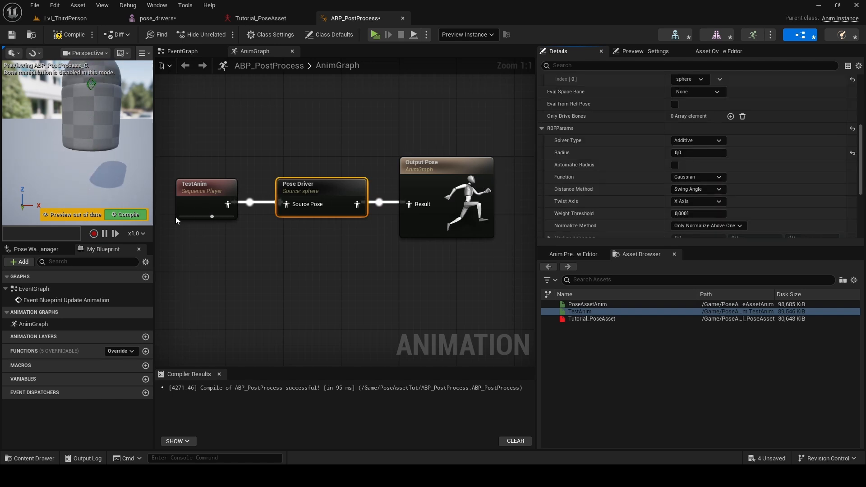
pyautogui.click(730, 116)
pyautogui.click(732, 118)
pyautogui.click(732, 119)
pyautogui.click(732, 118)
pyautogui.click(732, 118)
pyautogui.click(732, 119)
pyautogui.click(732, 119)
pyautogui.click(732, 118)
pyautogui.click(732, 119)
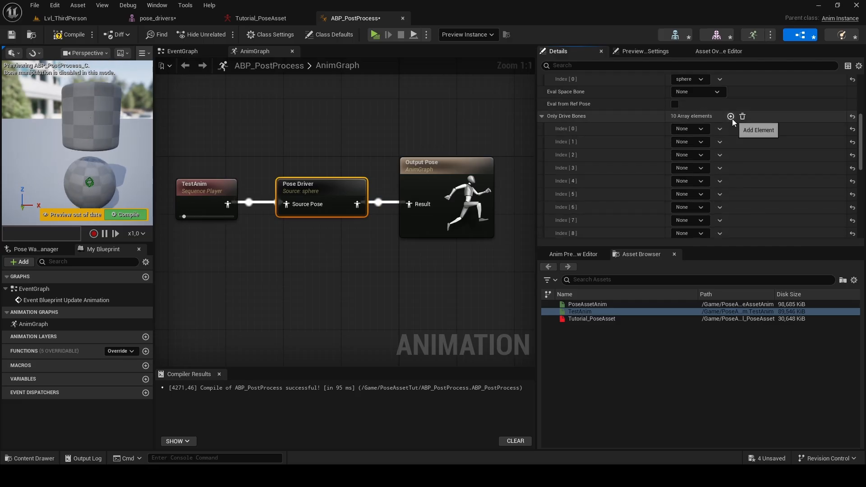
# Assign layer_1_bone_1 through layer_1_bone_4 to Only Drive Bones entries 0 to 3
pyautogui.click(686, 130)
pyautogui.click(705, 180)
pyautogui.click(687, 142)
pyautogui.click(705, 200)
pyautogui.click(690, 155)
pyautogui.click(705, 220)
pyautogui.click(691, 168)
pyautogui.click(710, 240)
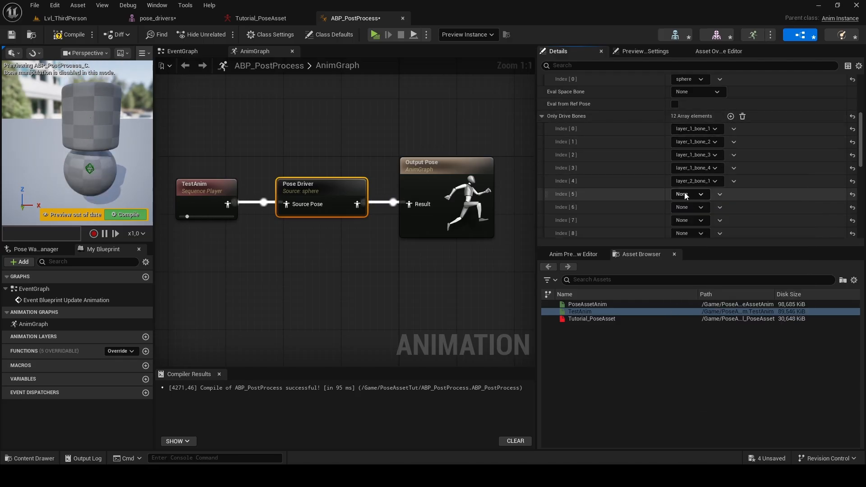
# Assign layer_2_bone_1 through layer_2_bone_4 to Only Drive Bones entries 4 to 7
pyautogui.click(705, 302)
pyautogui.click(686, 220)
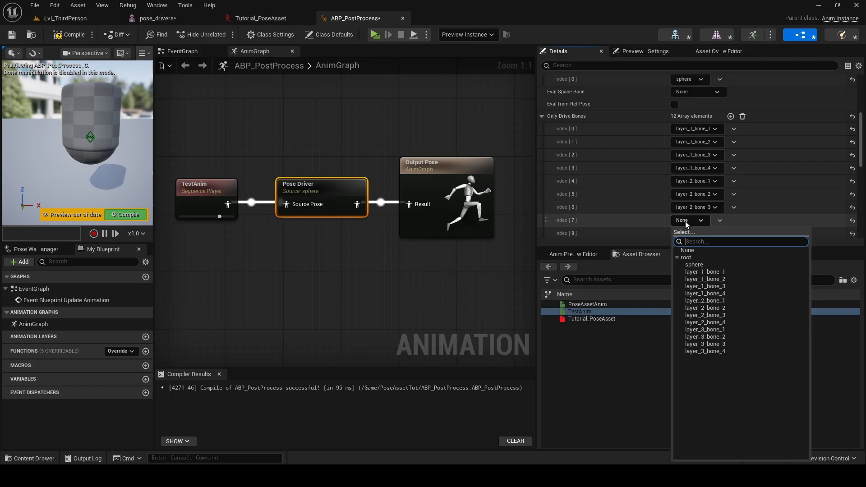
pyautogui.scroll(-3, 689, 189)
# Assign layer_3_bone_1 through layer_3_bone_4 to Only Drive Bones entries 8 to 11
pyautogui.click(690, 158)
pyautogui.click(706, 260)
pyautogui.click(687, 168)
pyautogui.click(709, 283)
pyautogui.click(688, 181)
pyautogui.click(717, 300)
pyautogui.click(688, 194)
pyautogui.click(715, 321)
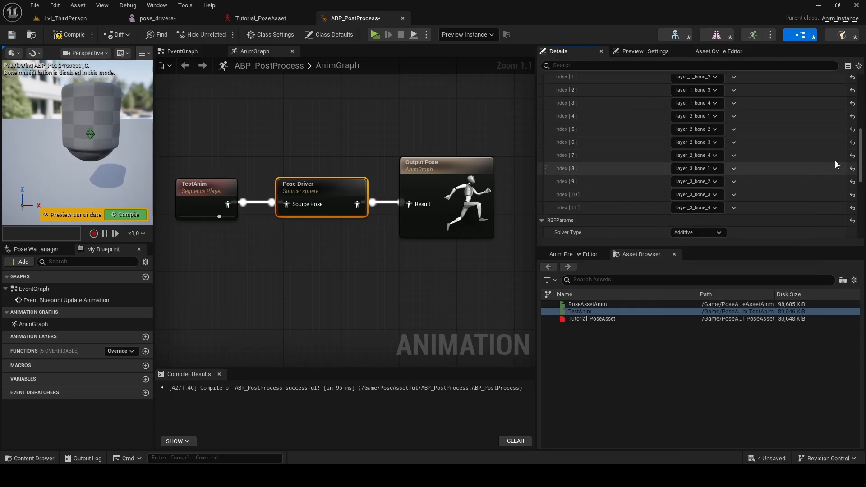
# Try out RBF radius values from 0,64 and 13,028875 down to about 4,1, and set the solver type to Interpolative
pyautogui.moveTo(861, 165); pyautogui.dragTo(863, 123)
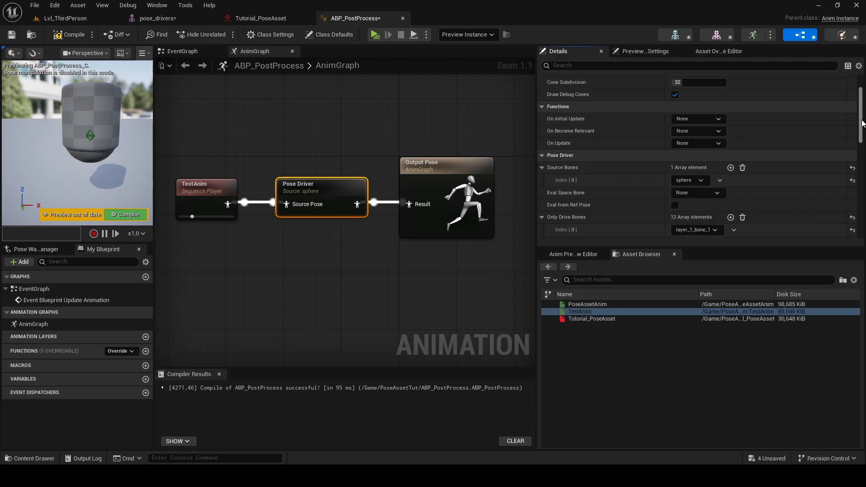
pyautogui.moveTo(861, 123); pyautogui.dragTo(862, 190)
pyautogui.scroll(1, 539, 175)
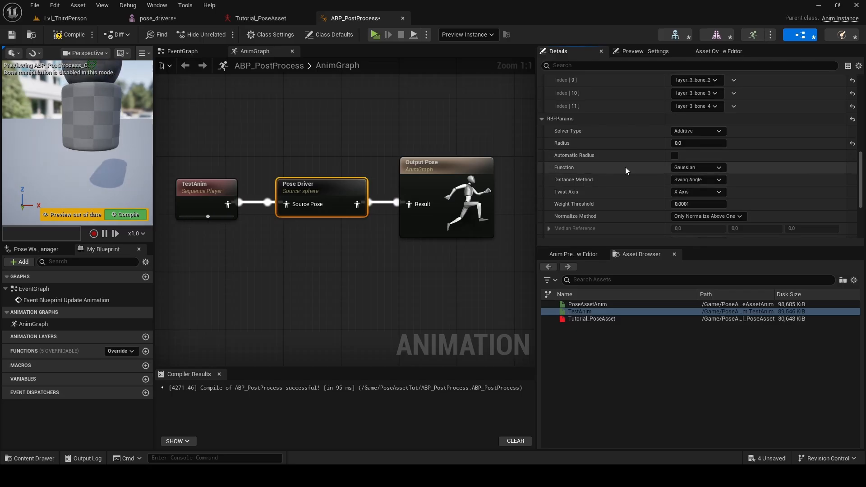
pyautogui.click(699, 143)
pyautogui.write('0,056')
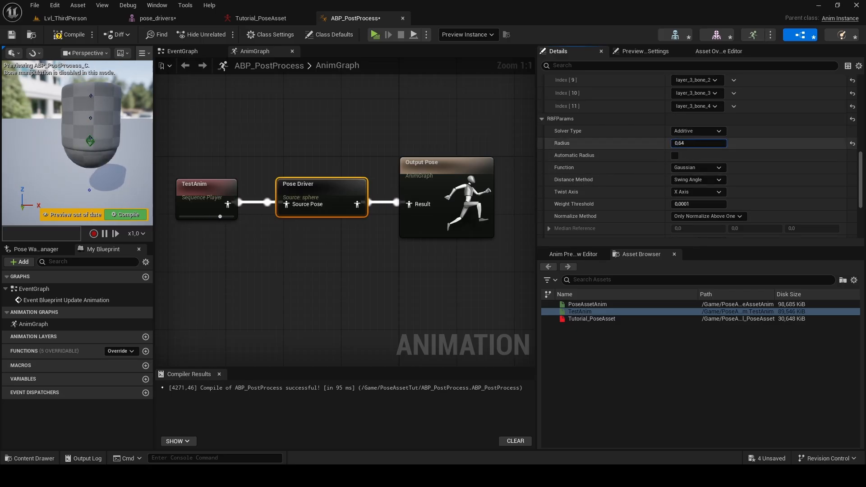
pyautogui.moveTo(698, 143); pyautogui.dragTo(703, 143)
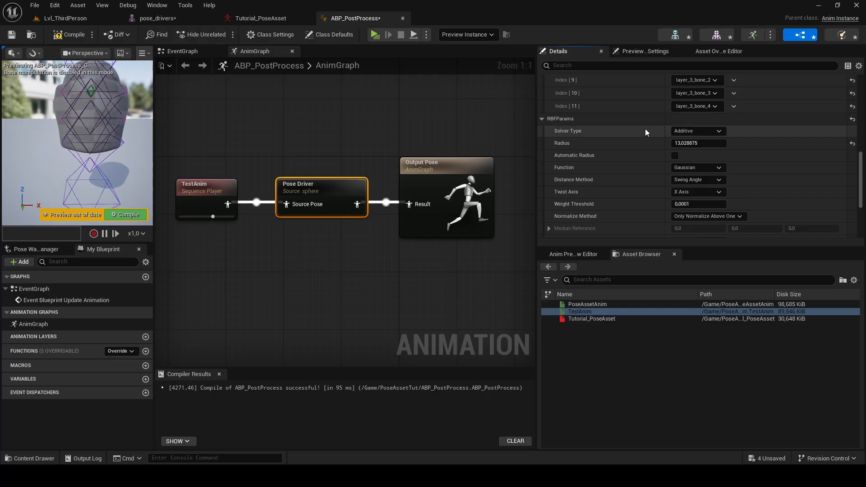
pyautogui.moveTo(677, 142)
pyautogui.mouseDown()
pyautogui.moveTo(713, 142)
pyautogui.moveTo(688, 144)
pyautogui.mouseUp()
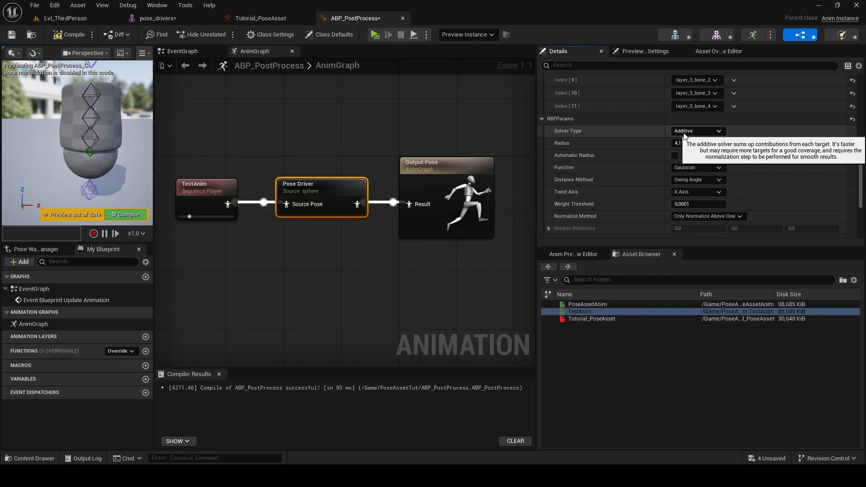
pyautogui.click(694, 131)
pyautogui.click(687, 145)
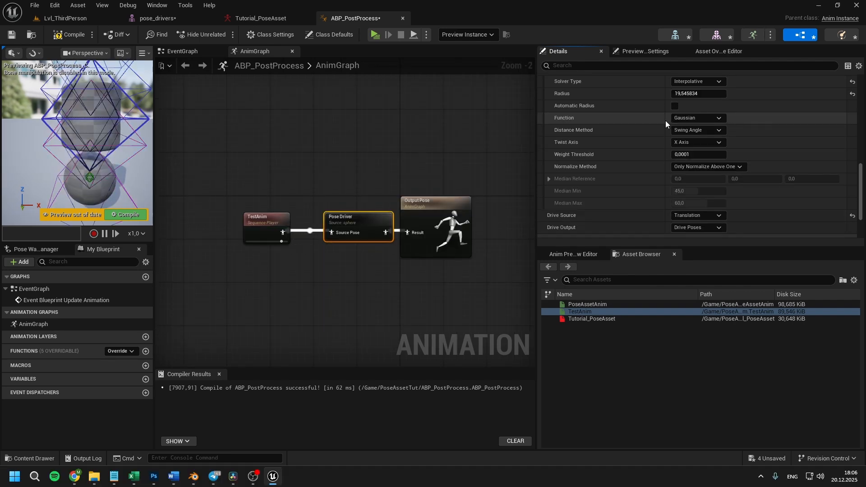
# Collapse the stage_1 and stage_2 pose targets, and reopen stage_1 to review its settings
pyautogui.scroll(1, 665, 121)
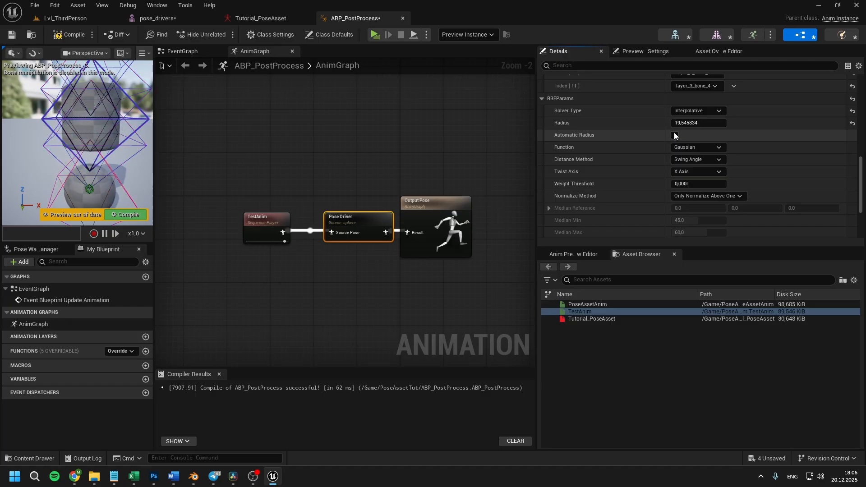
pyautogui.scroll(-5, 672, 134)
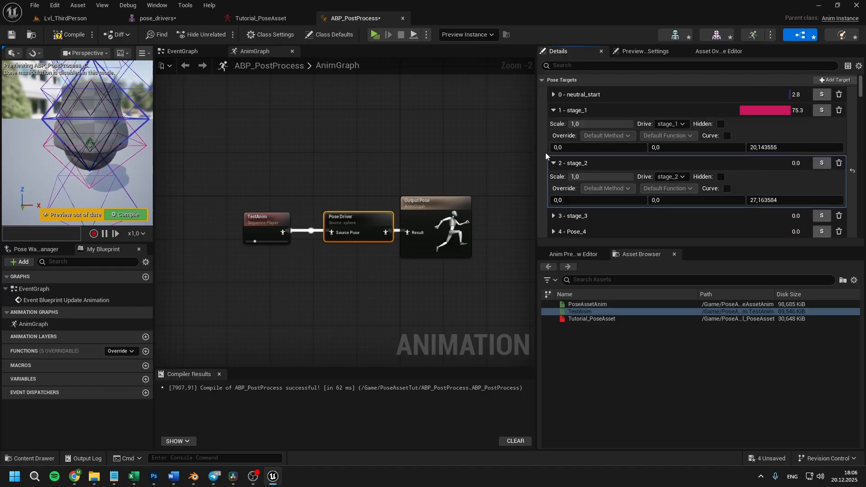
pyautogui.click(554, 110)
pyautogui.click(551, 126)
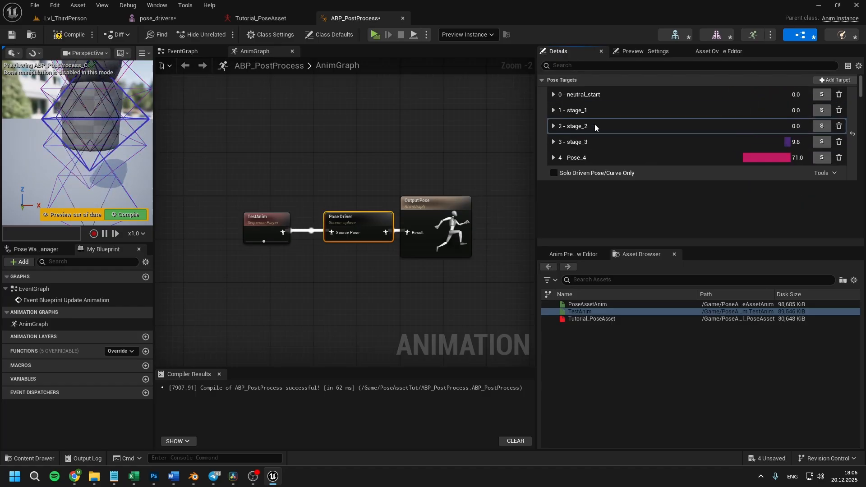
pyautogui.click(553, 111)
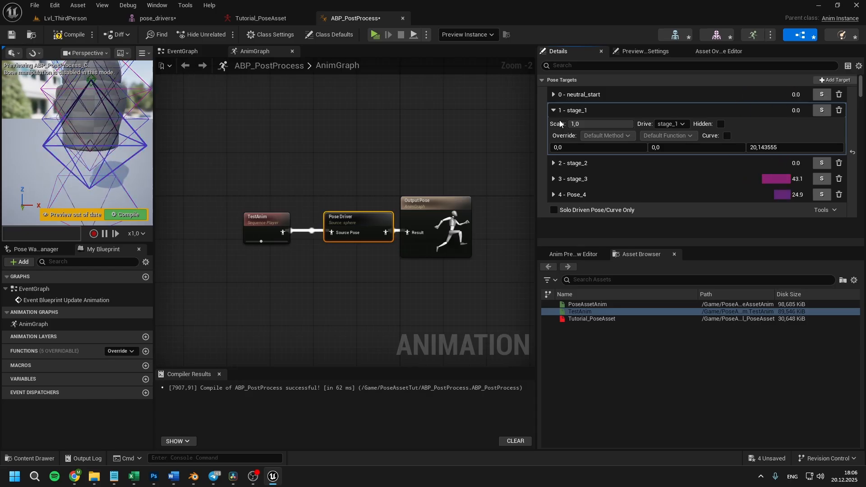
# Select Interpolative again as the solver type in the Pose Driver's RBF parameters
pyautogui.scroll(-15, 560, 118)
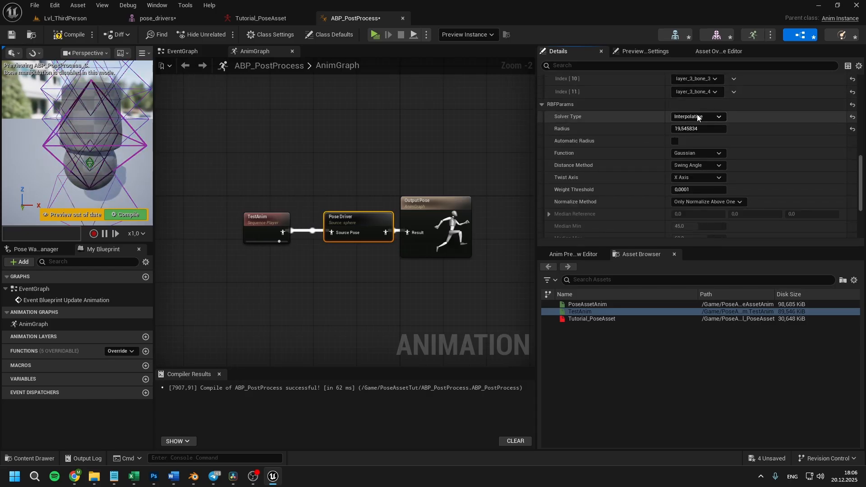
pyautogui.click(697, 116)
pyautogui.click(689, 130)
# Adjust the scale of the stage_1 pose target
pyautogui.scroll(2, 618, 151)
pyautogui.scroll(13, 614, 153)
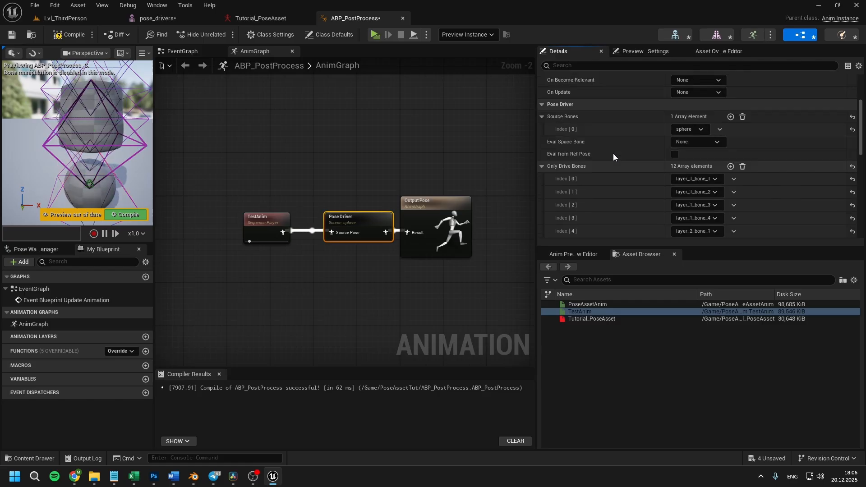
pyautogui.moveTo(611, 123); pyautogui.dragTo(589, 123)
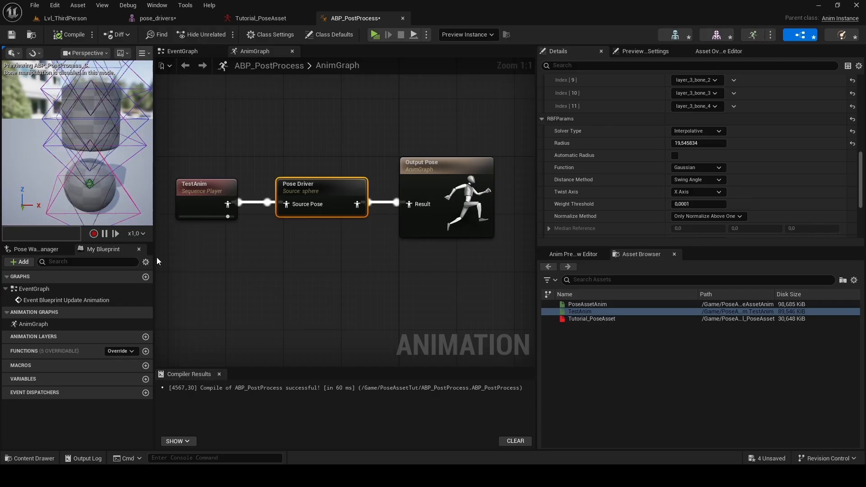
# Replace the TestAnim player with an Input Pose node feeding the Pose Driver, and compile the blueprint
pyautogui.moveTo(285, 204); pyautogui.dragTo(219, 254)
pyautogui.write('input')
pyautogui.press('Return')
pyautogui.click(209, 183)
pyautogui.press('Delete')
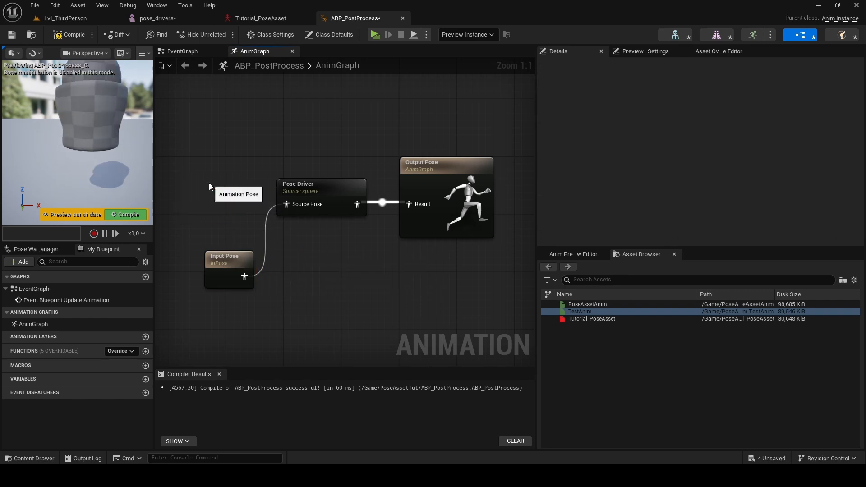
pyautogui.click(120, 213)
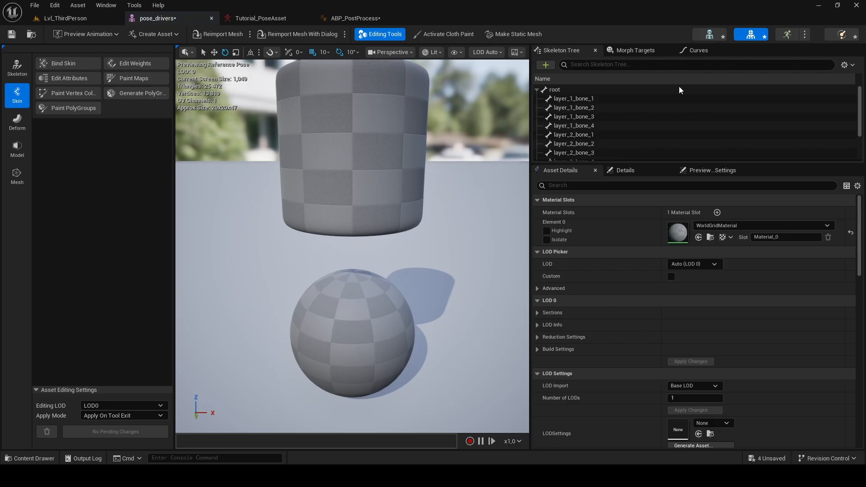
# Assign ABP_PostProcess as the Post Process Anim Blueprint of the pose_drivers skeletal mesh
pyautogui.click(577, 187)
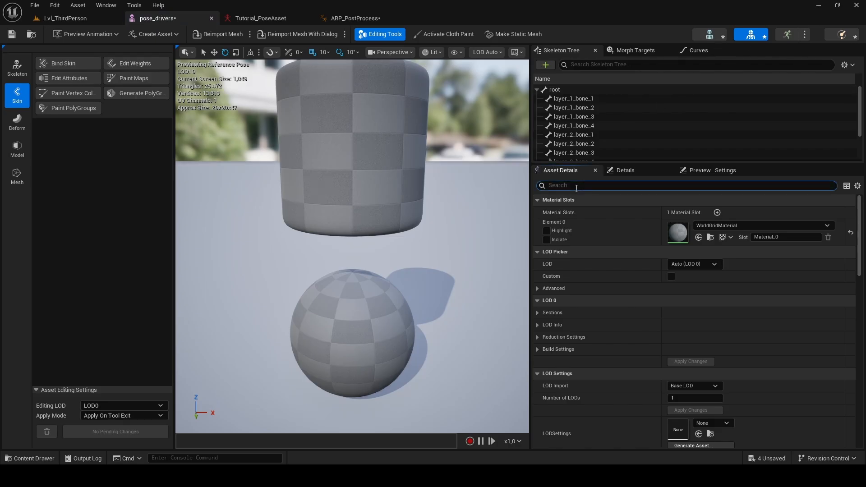
pyautogui.write('post')
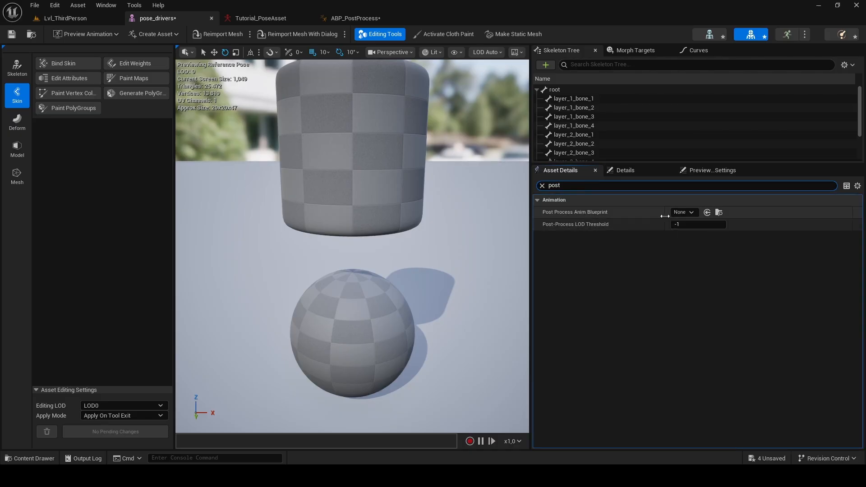
pyautogui.click(684, 212)
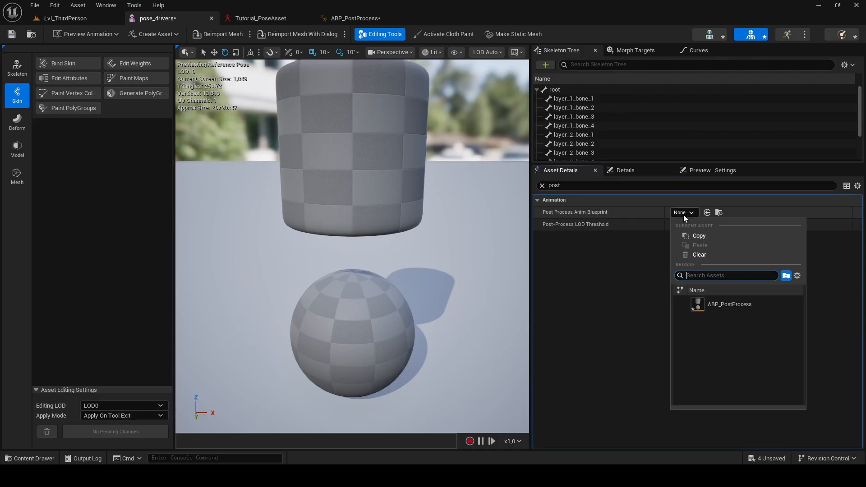
pyautogui.click(724, 304)
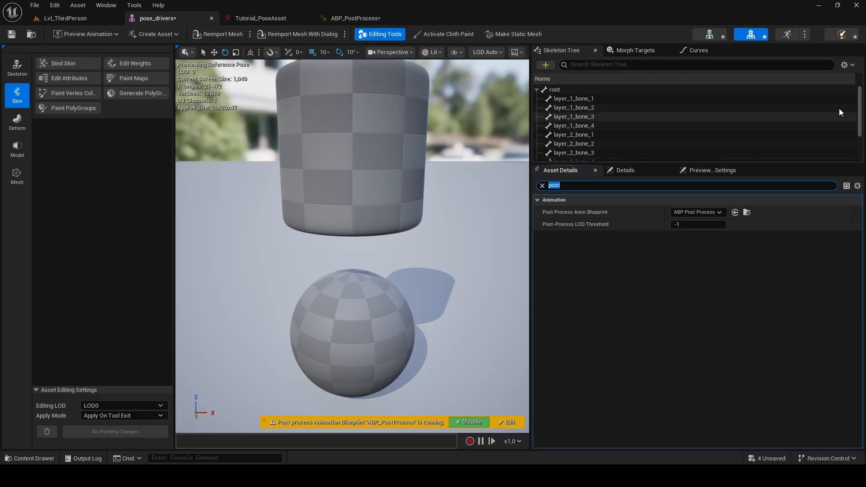
# Select the sphere bone in the skeleton tree and move it up into the tube's lower end
pyautogui.moveTo(860, 111); pyautogui.dragTo(862, 134)
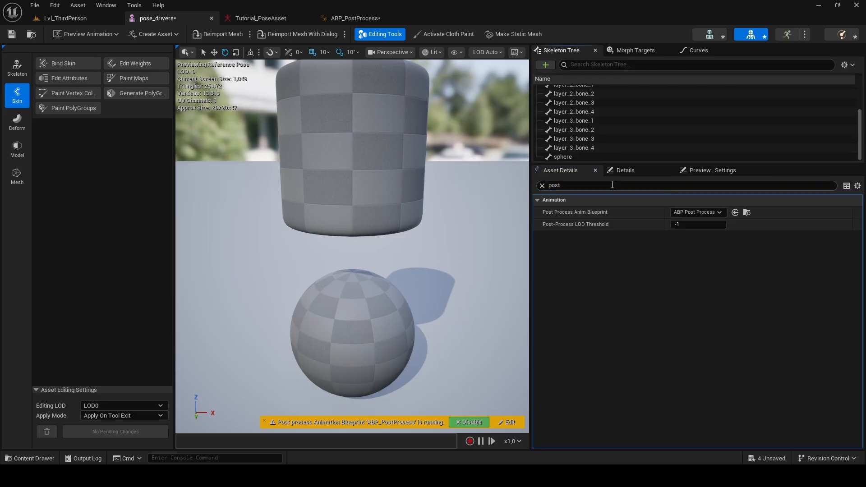
pyautogui.click(560, 156)
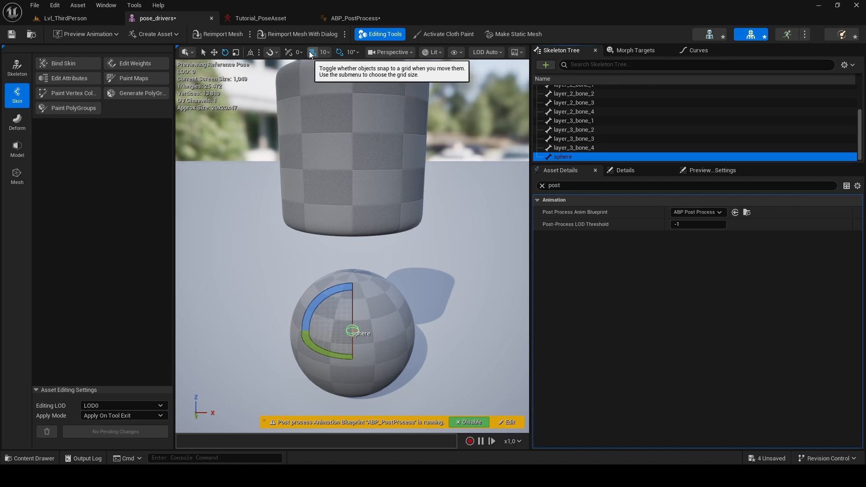
pyautogui.click(214, 52)
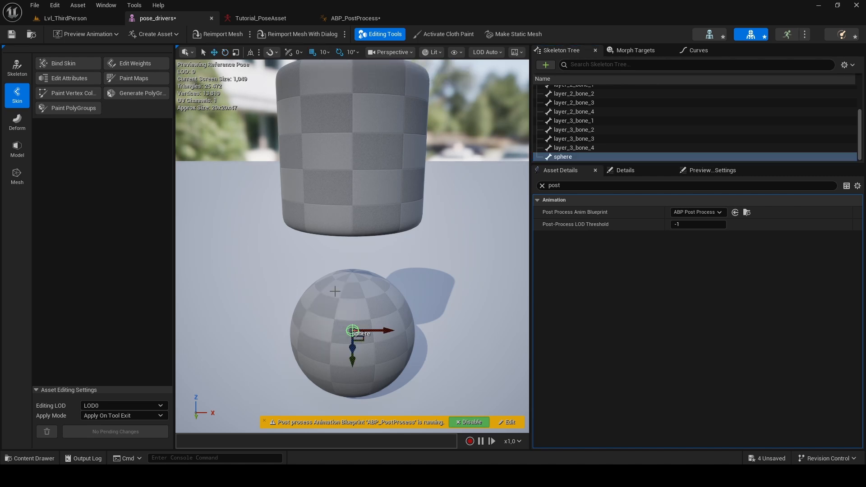
pyautogui.moveTo(353, 364); pyautogui.dragTo(363, 246)
# Examine the tube's deformation from below while moving the sphere bone along the inside of the tube
pyautogui.scroll(-5, 364, 287)
pyautogui.scroll(8, 351, 294)
pyautogui.scroll(-4, 351, 294)
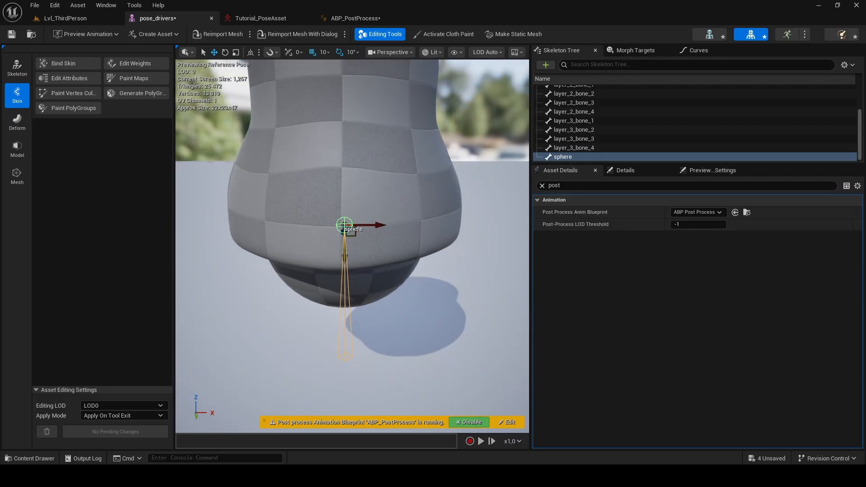
pyautogui.keyDown('alt'); pyautogui.moveTo(350, 307); pyautogui.dragTo(399, 246); pyautogui.keyUp('alt')
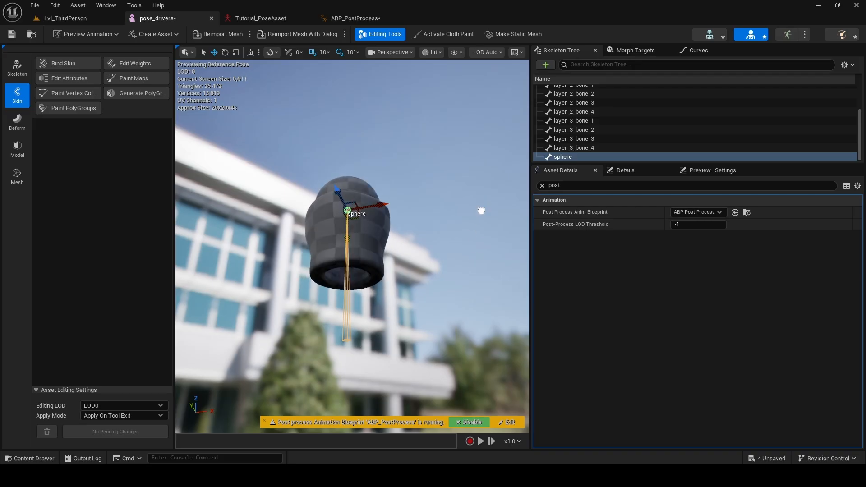
pyautogui.moveTo(487, 295); pyautogui.dragTo(522, 191)
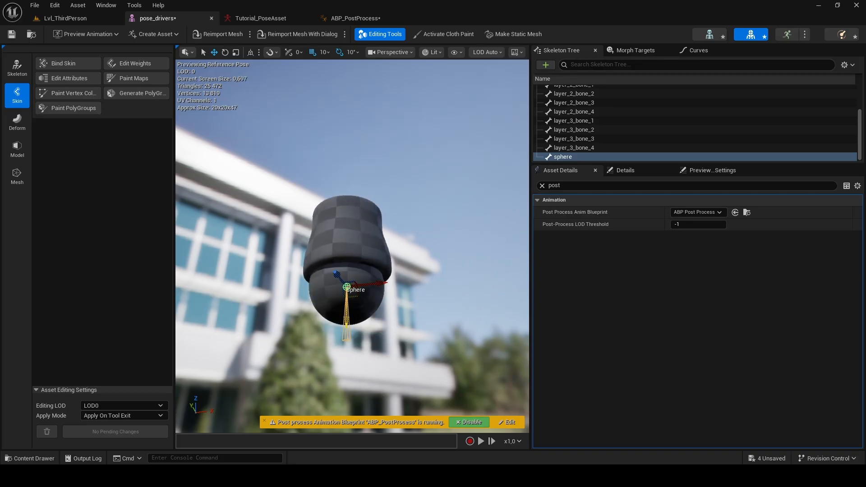